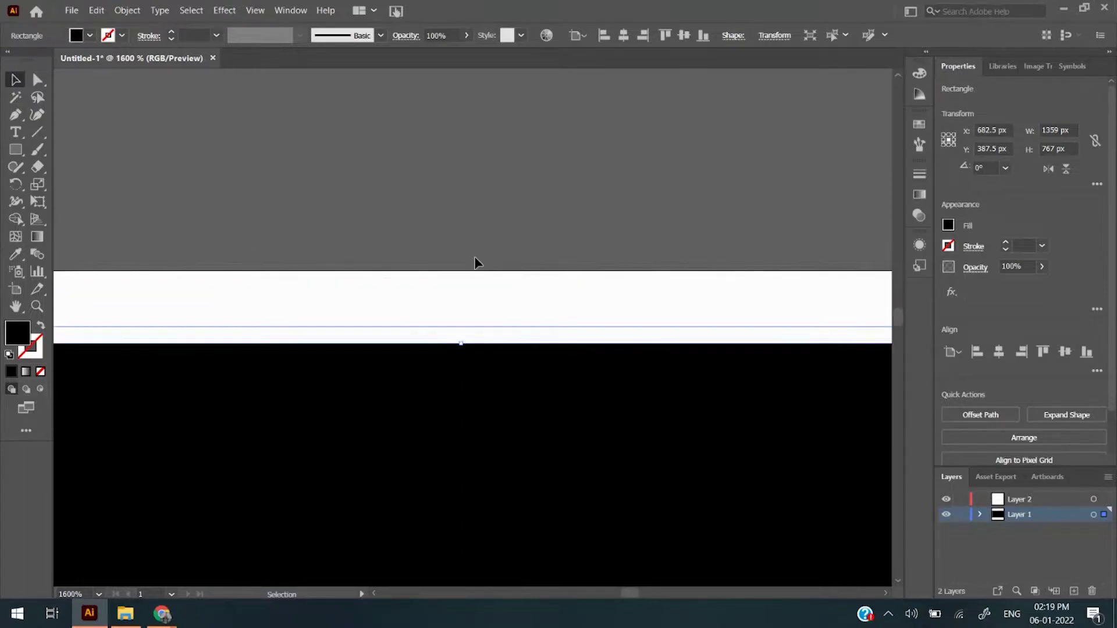
- Extend the black rectangle's top and left edges to meet the artboard's top and left edges
left_click_drag(462, 357, 466, 217)
scroll(447, 309, "down", 5)
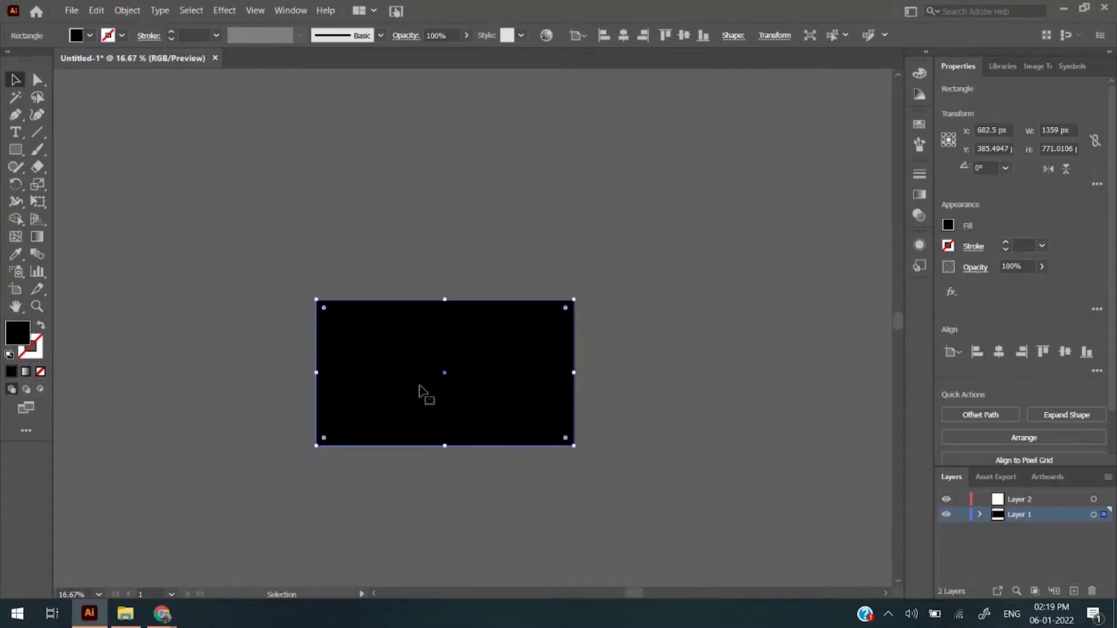
left_click_drag(424, 392, 568, 299)
scroll(461, 296, "up", 6)
scroll(449, 349, "up", 6)
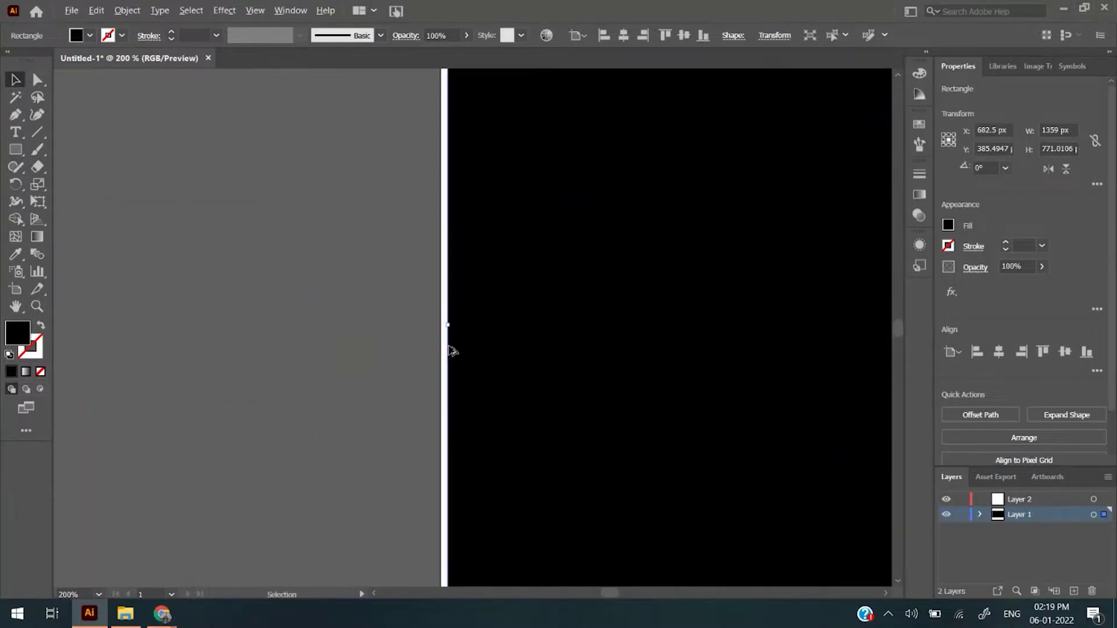
left_click_drag(429, 210, 377, 213)
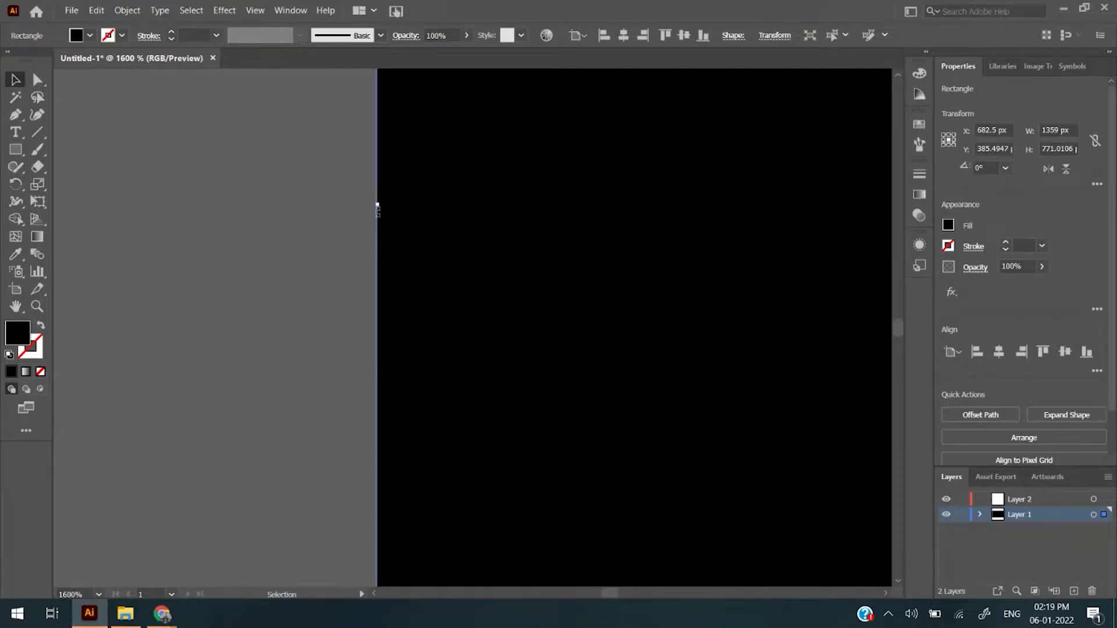
- Align the black rectangle's bottom edge with the bottom edge of the artboard
scroll(512, 290, "down", 10)
scroll(551, 300, "up", 6)
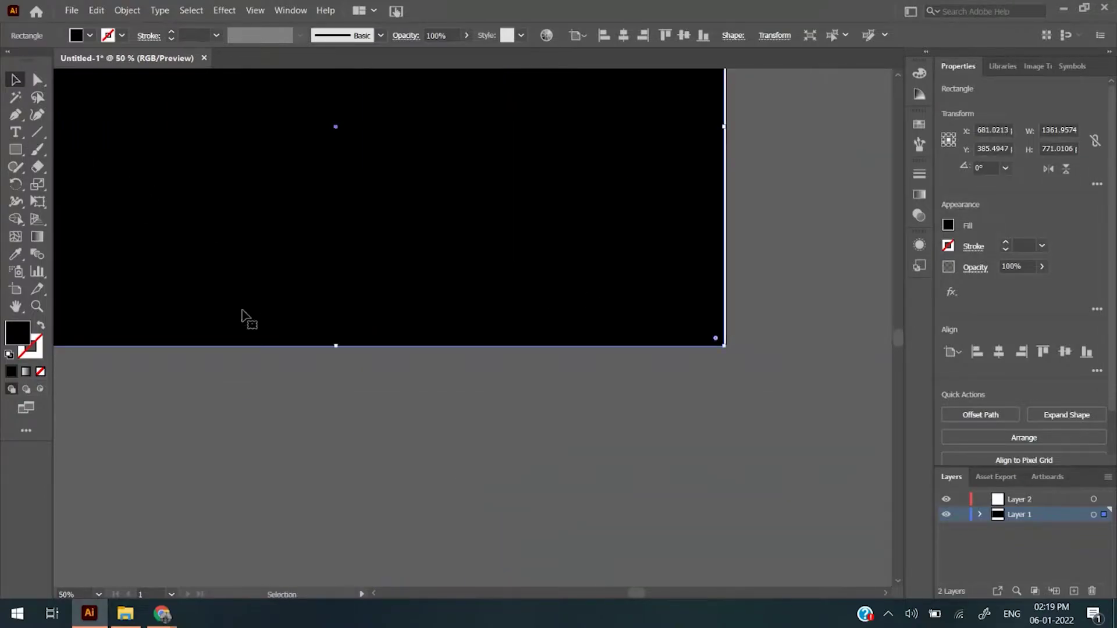
scroll(328, 361, "up", 2)
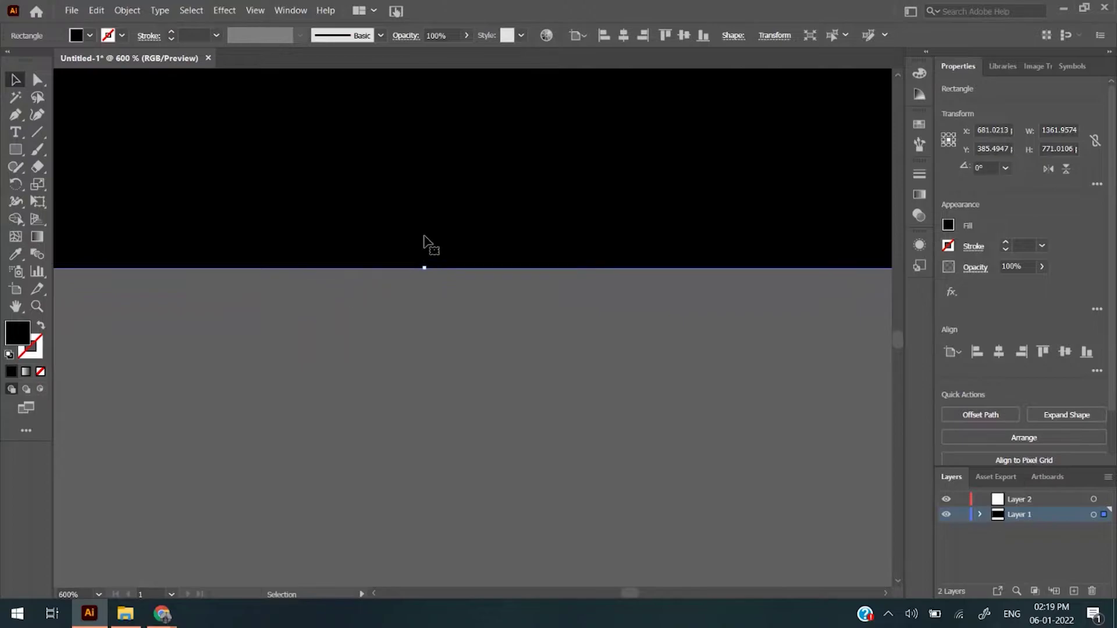
mouse_move(426, 268)
left_mouse_down()
mouse_move(436, 237)
mouse_move(435, 248)
left_mouse_up()
scroll(431, 248, "down", 4)
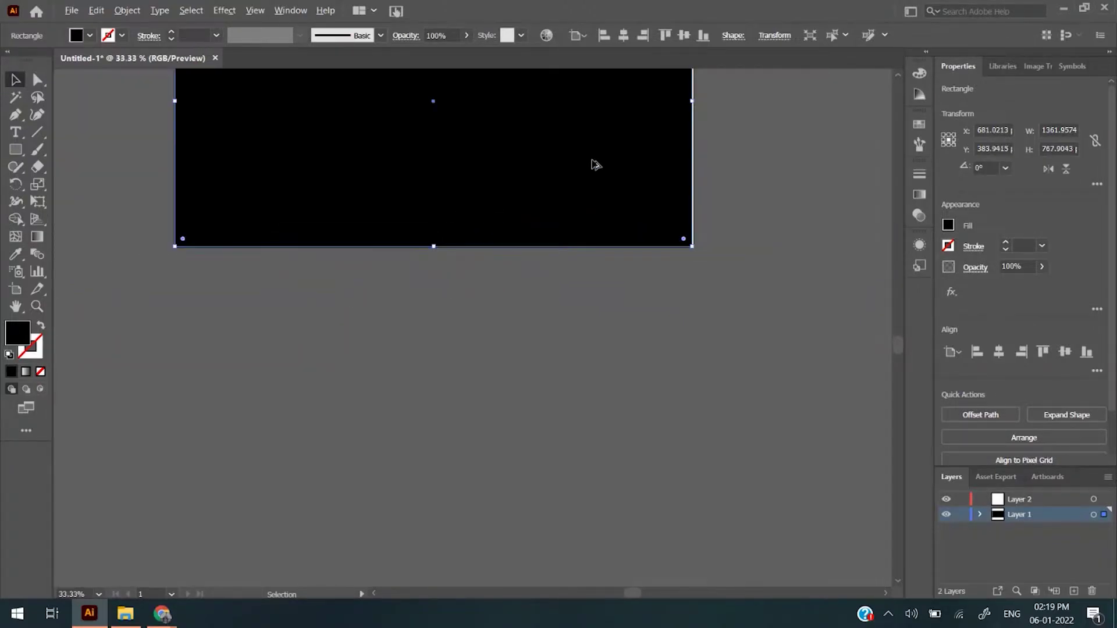
- Extend the black rectangle's right edge to the artboard's right edge and deselect the rectangle
scroll(424, 307, "up", 3)
scroll(249, 369, "up", 8)
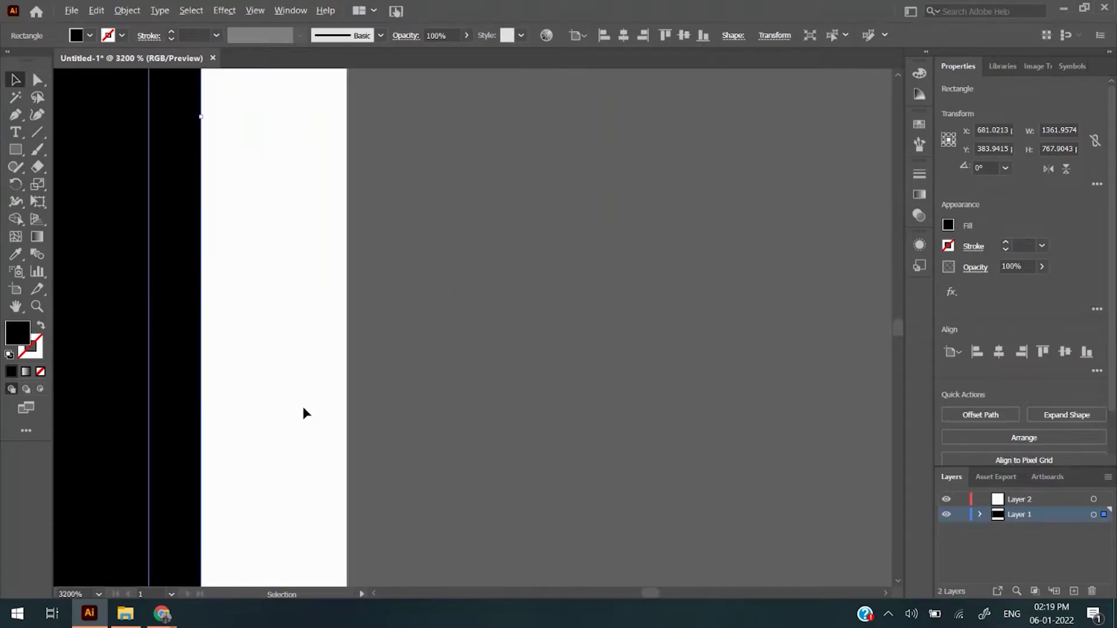
left_click_drag(207, 316, 351, 327)
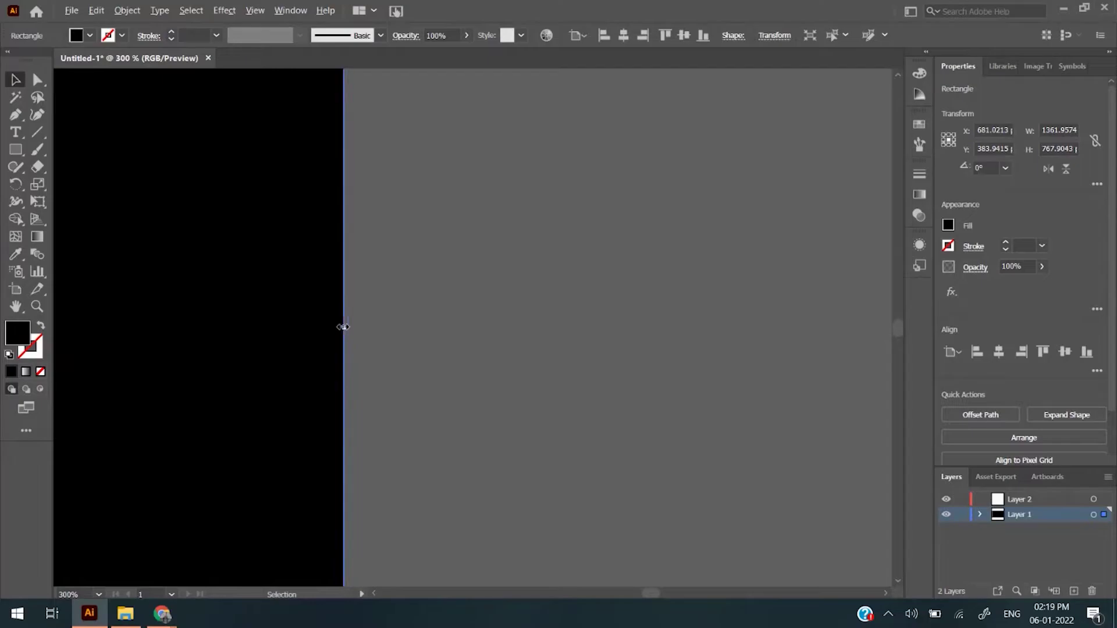
scroll(343, 324, "down", 8)
left_click_drag(239, 320, 392, 274)
scroll(391, 272, "up", 3)
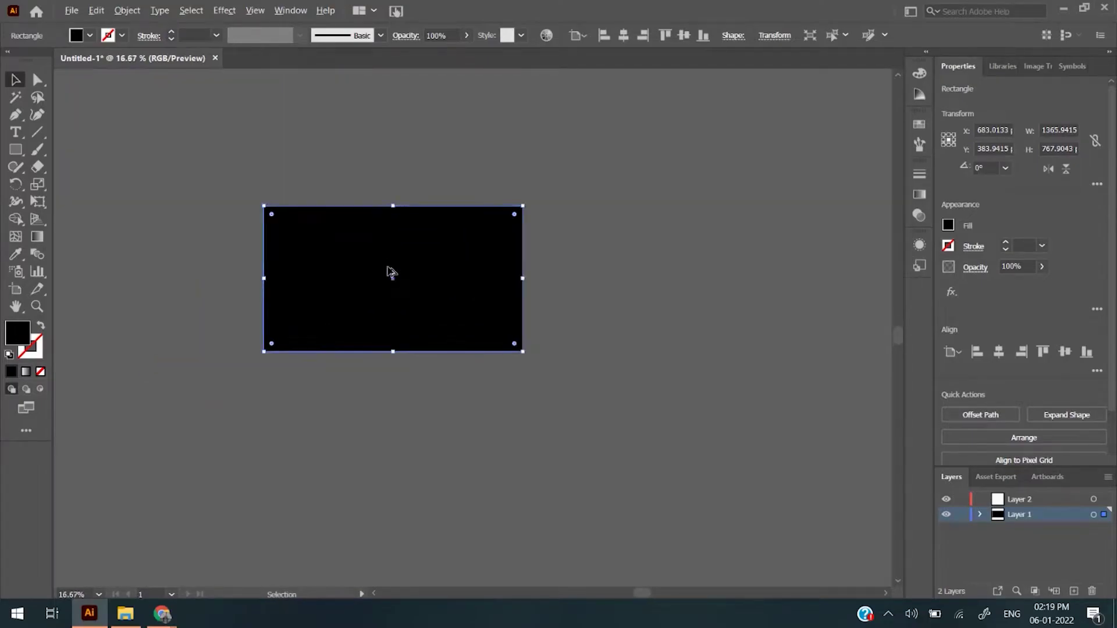
left_click(381, 485)
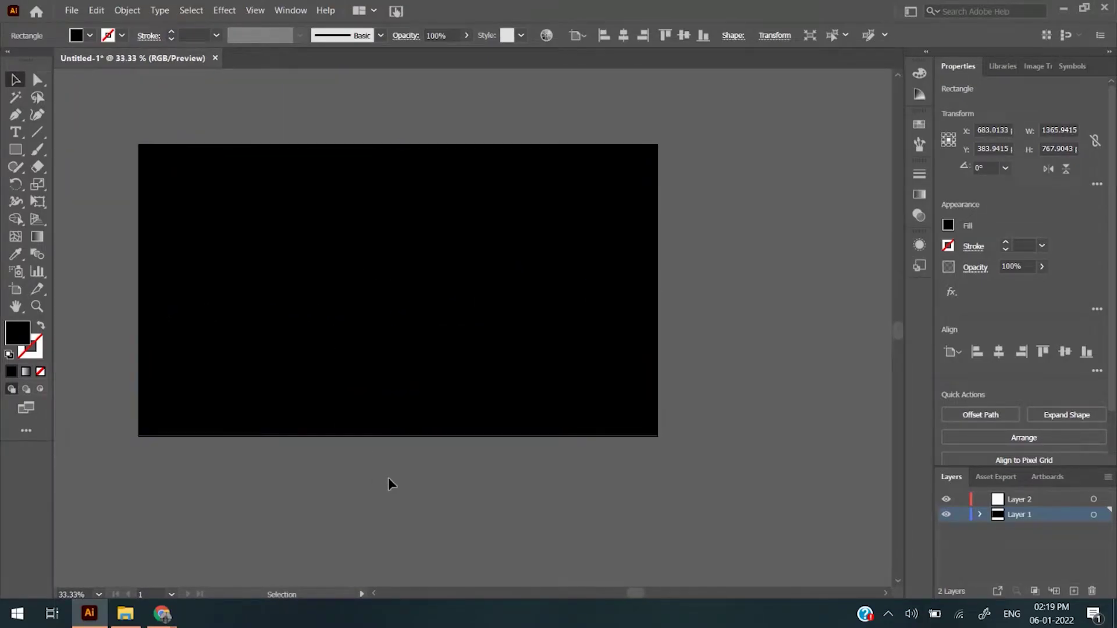
- Change the fill of the artboard-sized rectangle to the white swatch
left_click(389, 422)
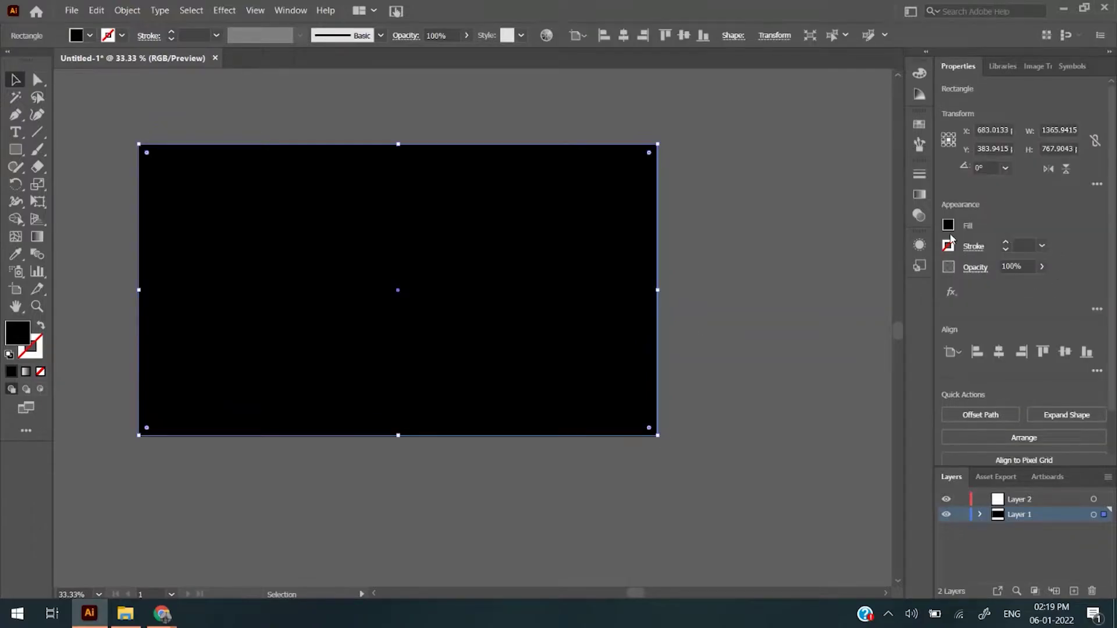
left_click(948, 226)
left_click(852, 259)
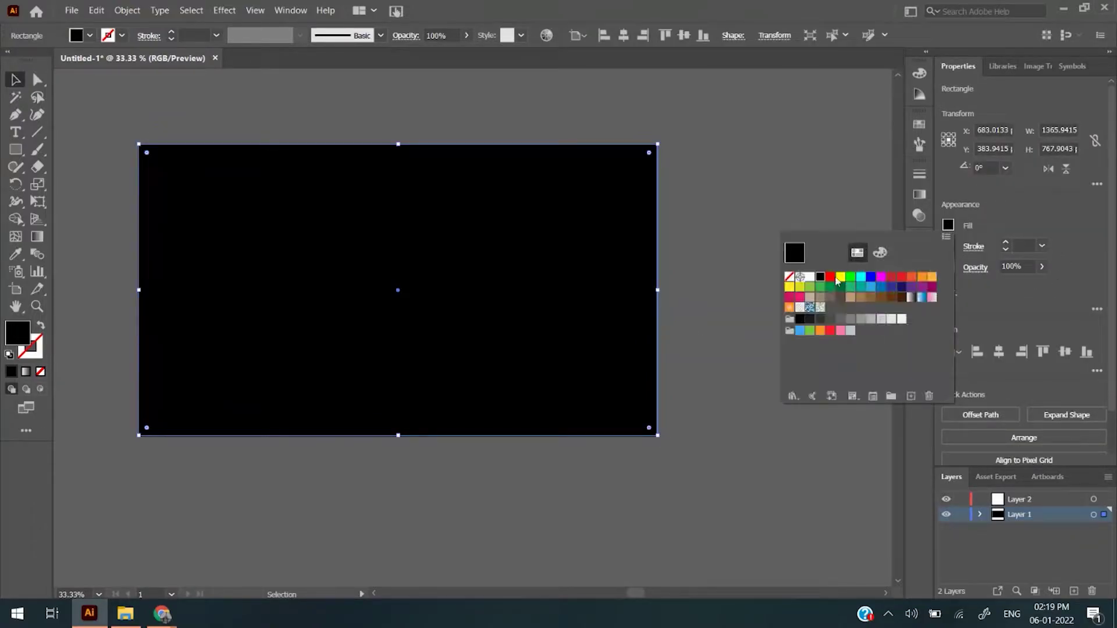
left_click(810, 278)
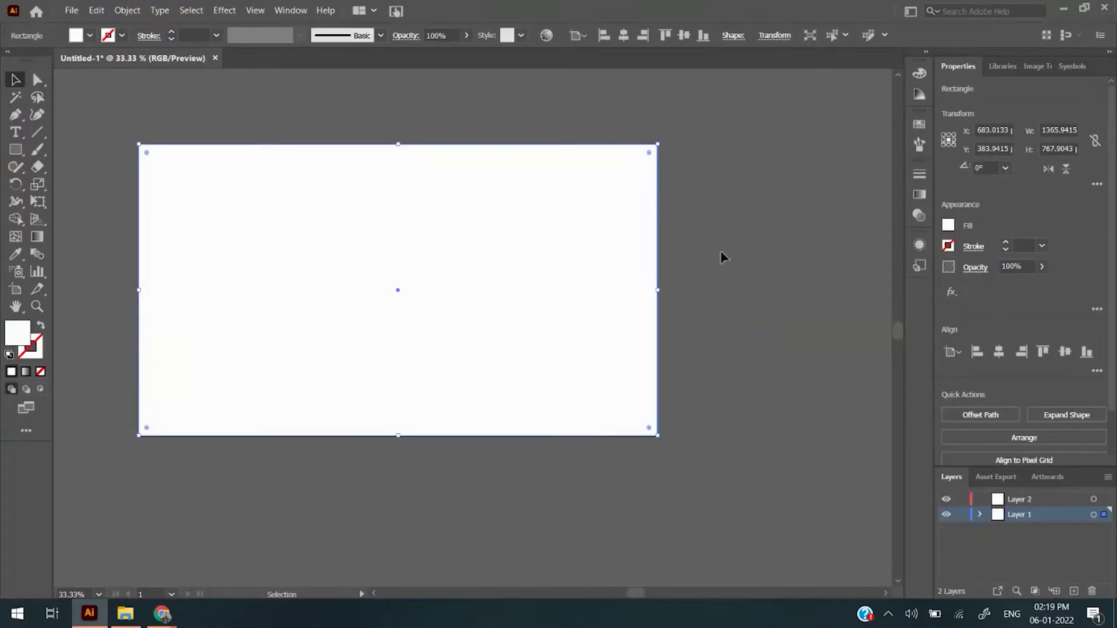
- Add gradient mesh points to the rectangle near its upper-left corner, near its lower-right corner and at its centre
left_click_drag(461, 252, 516, 289)
key("ctrl+equal")
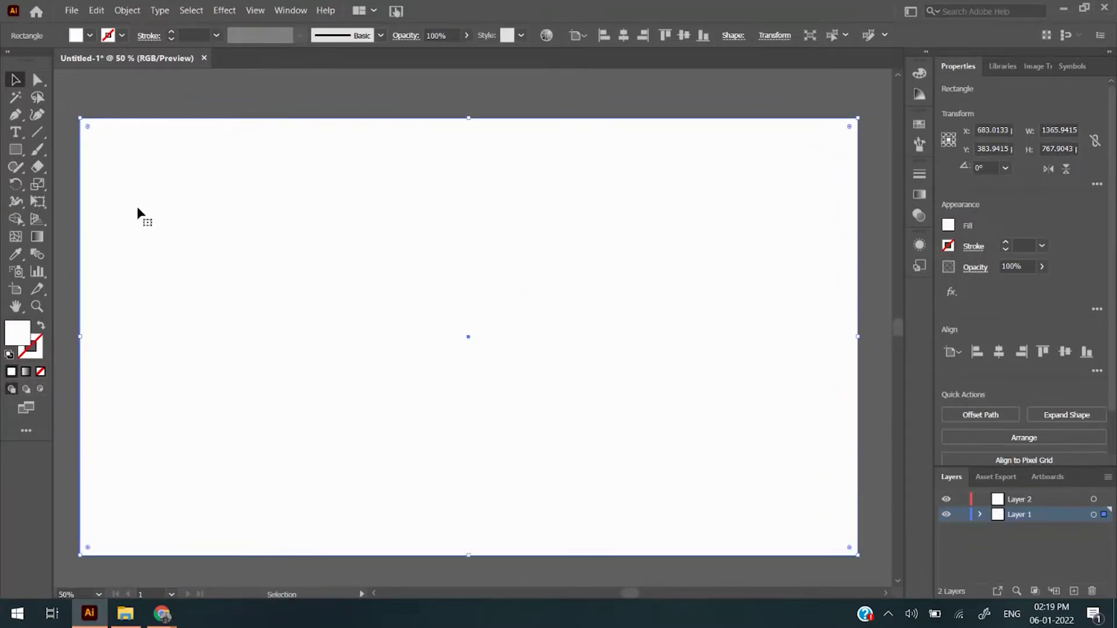
left_click(16, 236)
left_click(150, 194)
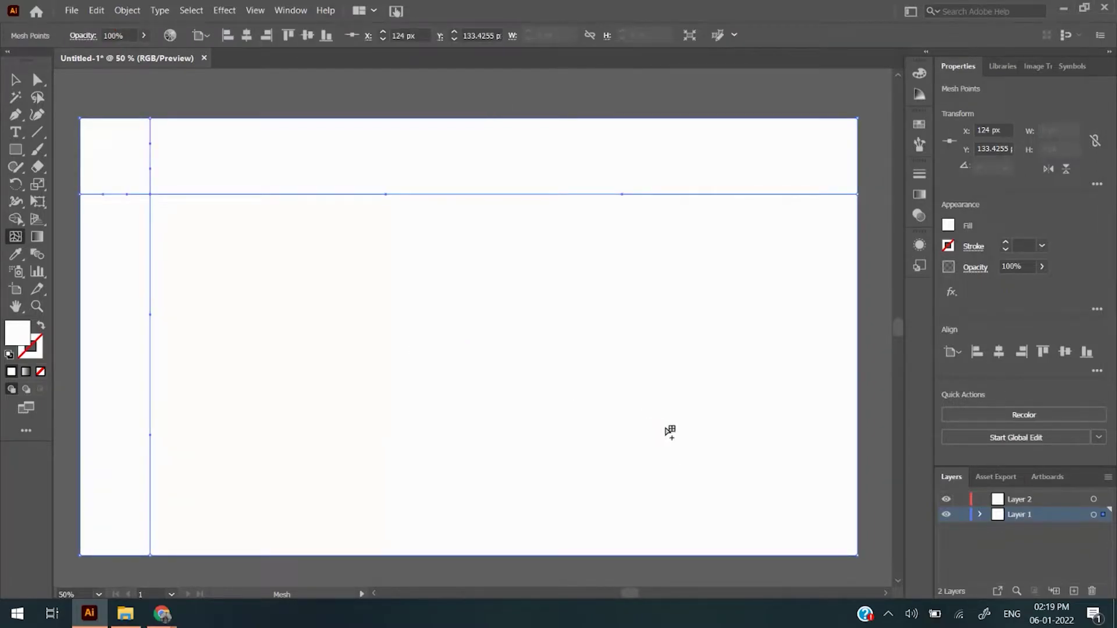
left_click(783, 494)
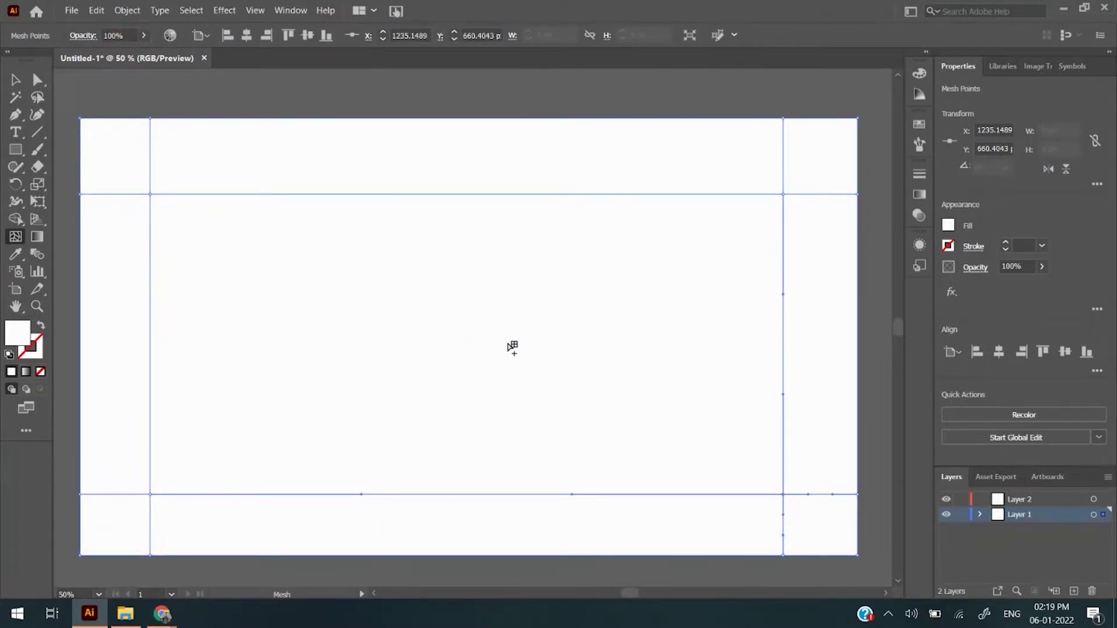
left_click(474, 334)
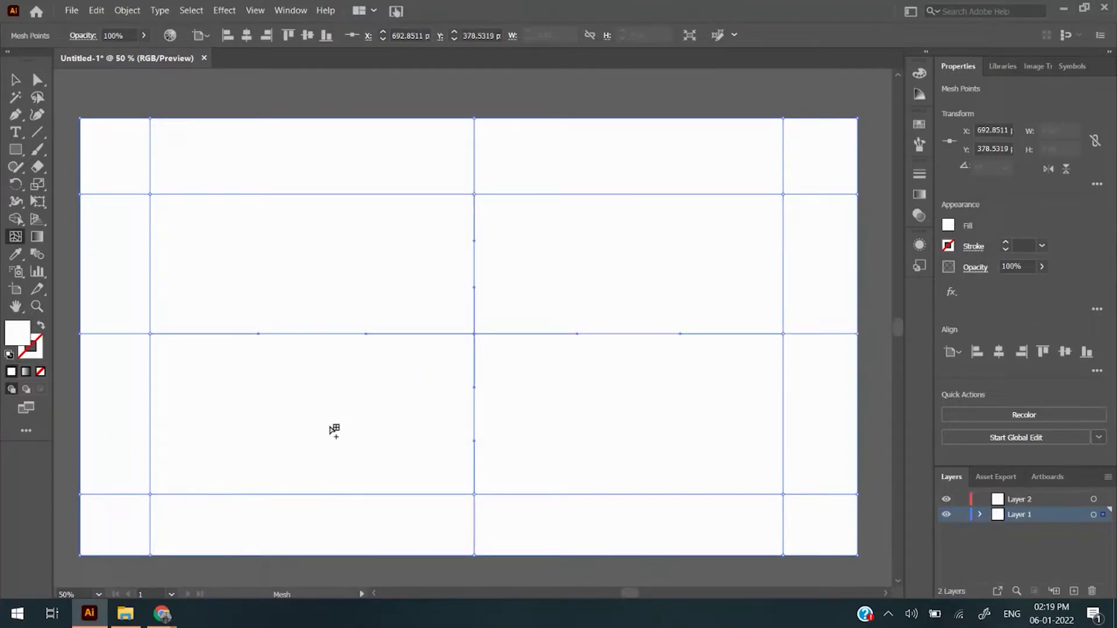
- Select only the upper-left inner mesh point and colour it pink, FF94B8
left_click(18, 81)
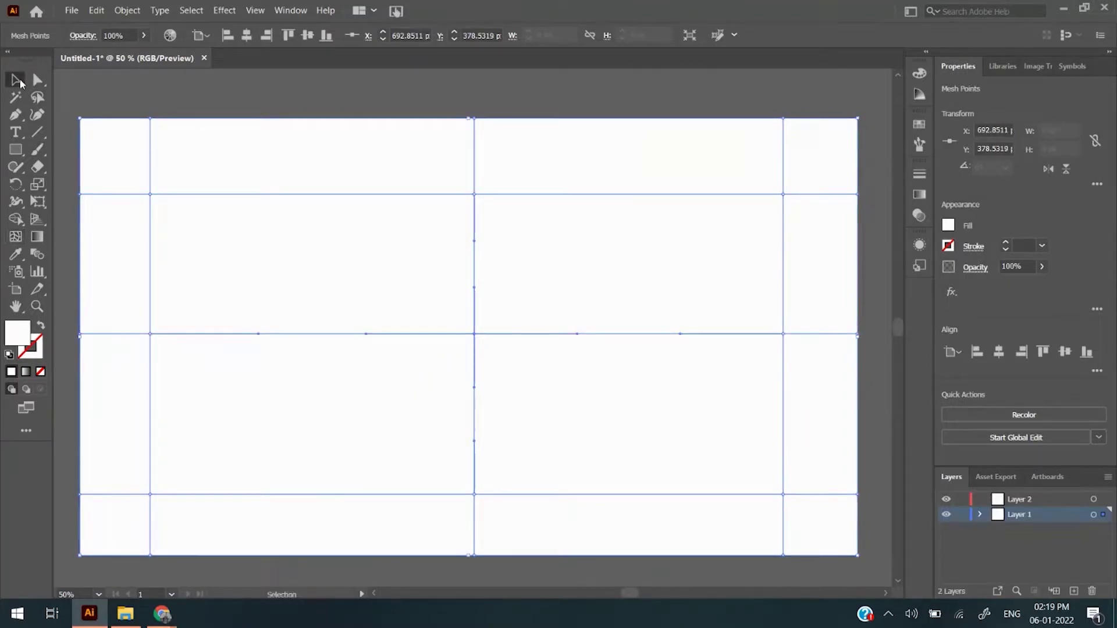
key("a")
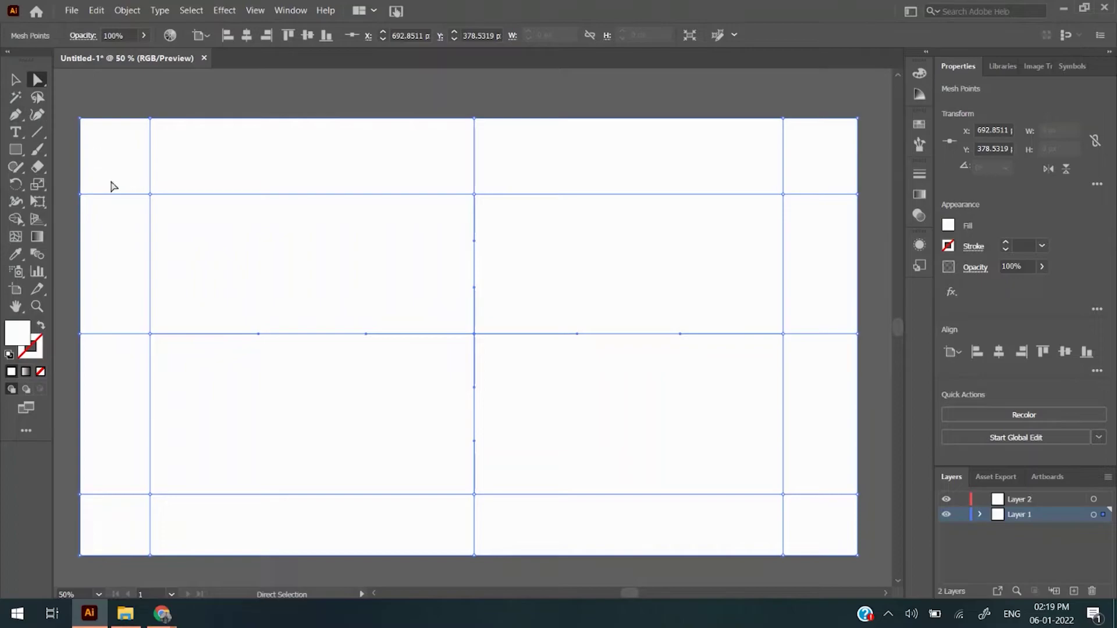
left_click(150, 194)
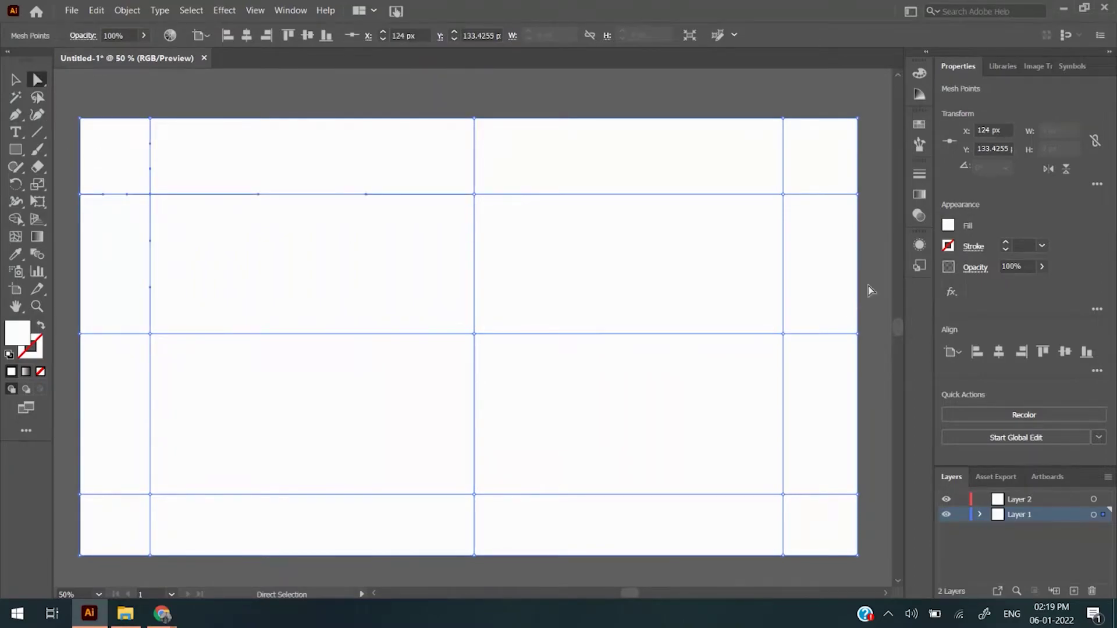
left_click(947, 226)
left_click(880, 252)
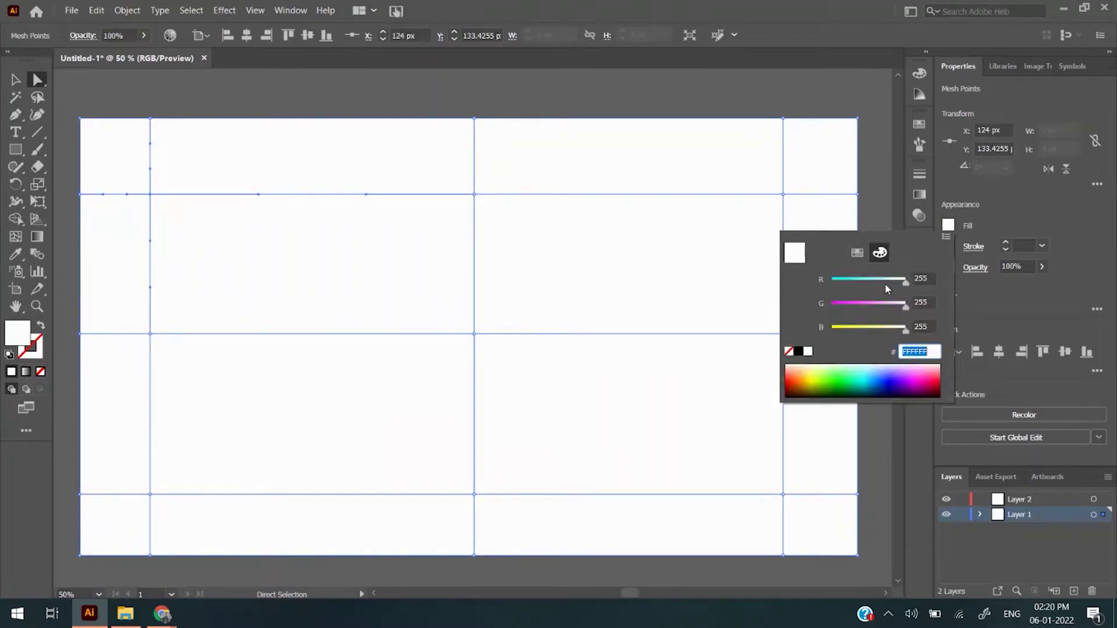
left_click(934, 365)
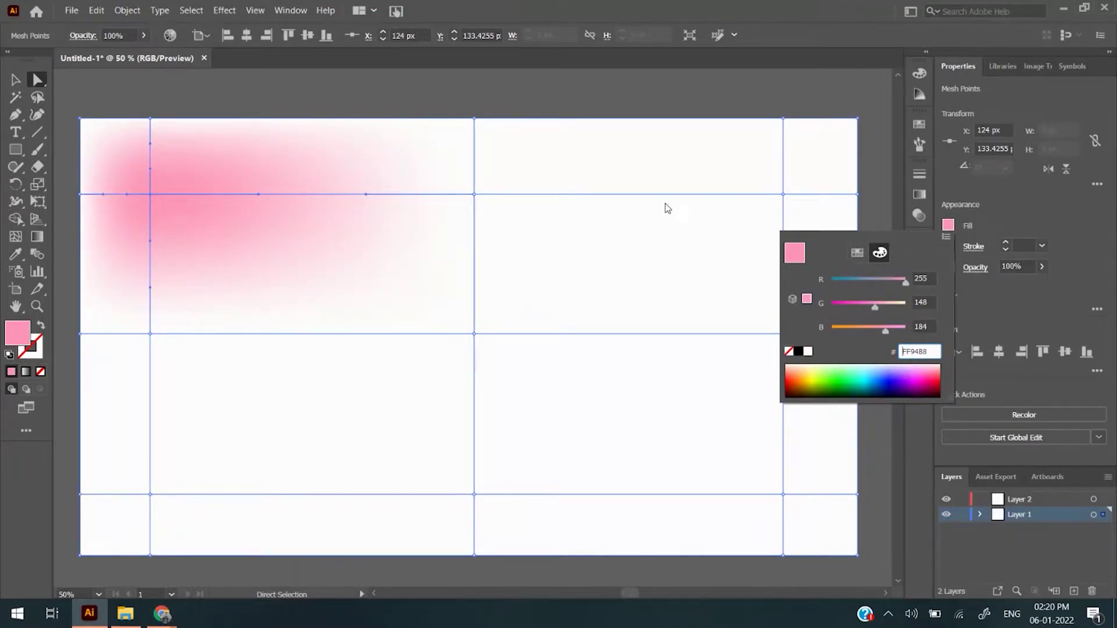
key("Escape")
- Colour the upper-centre inner mesh point blue, 3F5AFF
left_click(471, 195)
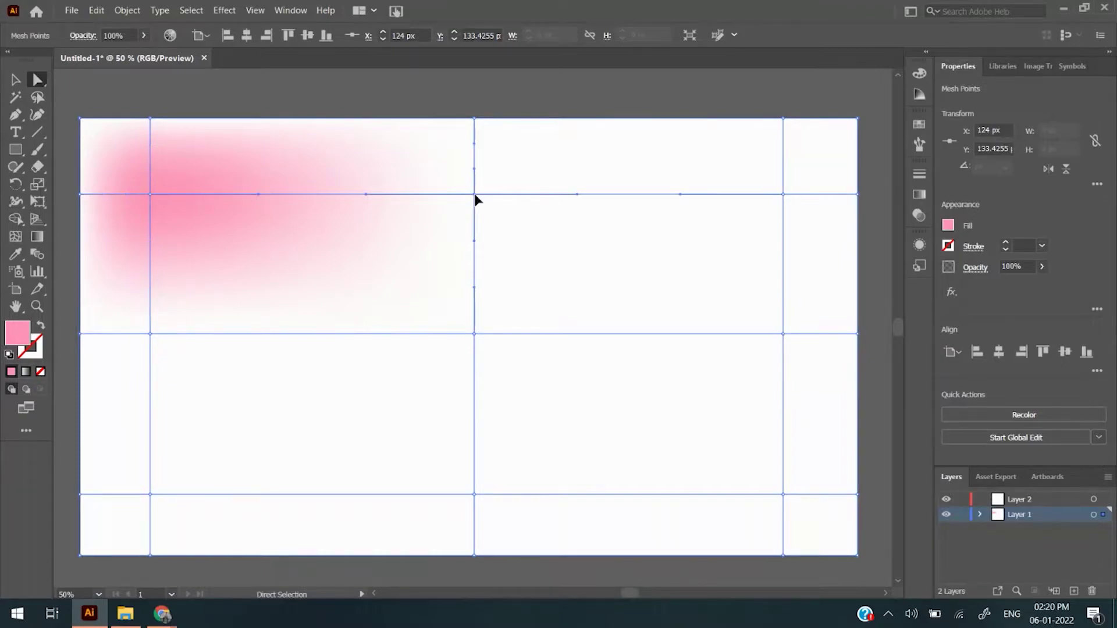
left_click(948, 225)
left_click(896, 370)
left_click(892, 393)
left_click(894, 369)
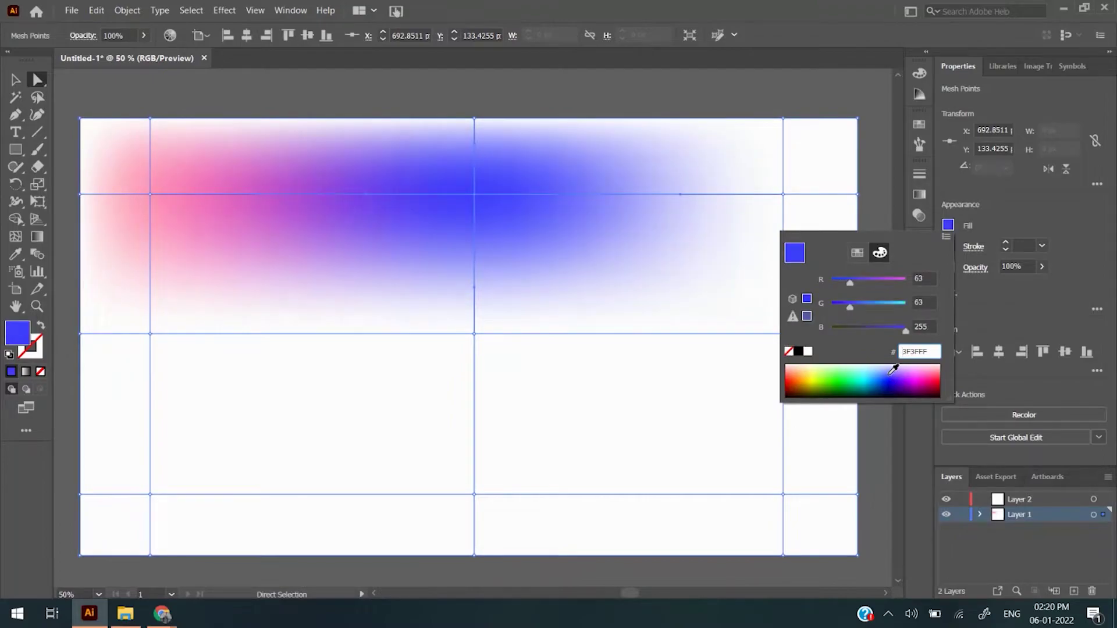
left_click(889, 370)
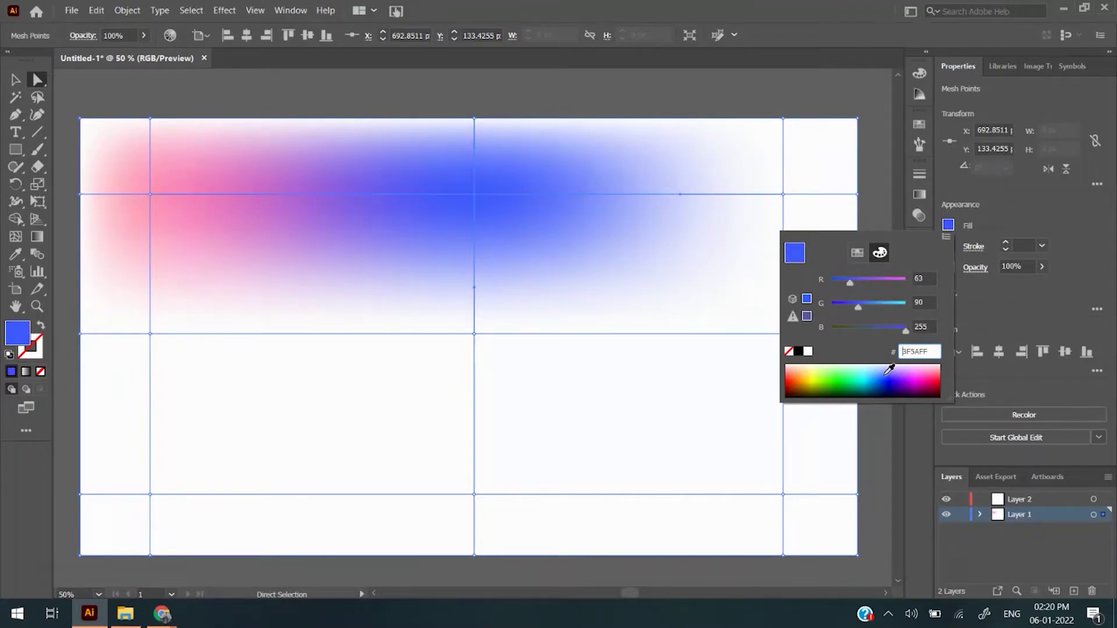
- Colour the upper-right inner mesh point light cyan, 6AFFFC
left_click(784, 195)
left_click(783, 194)
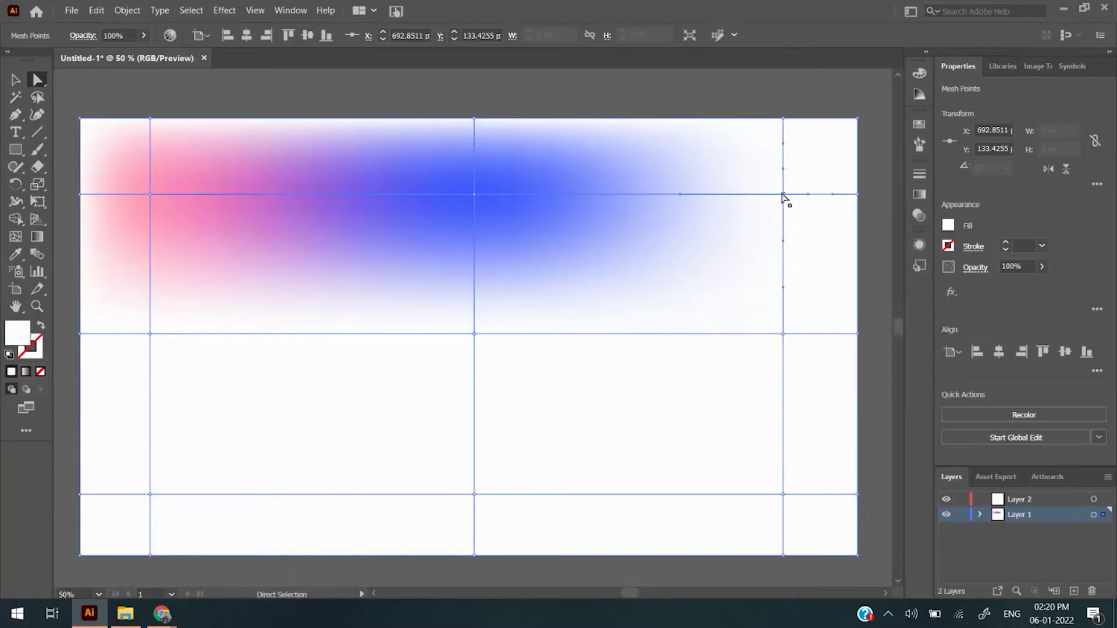
left_click(947, 226)
left_click(849, 368)
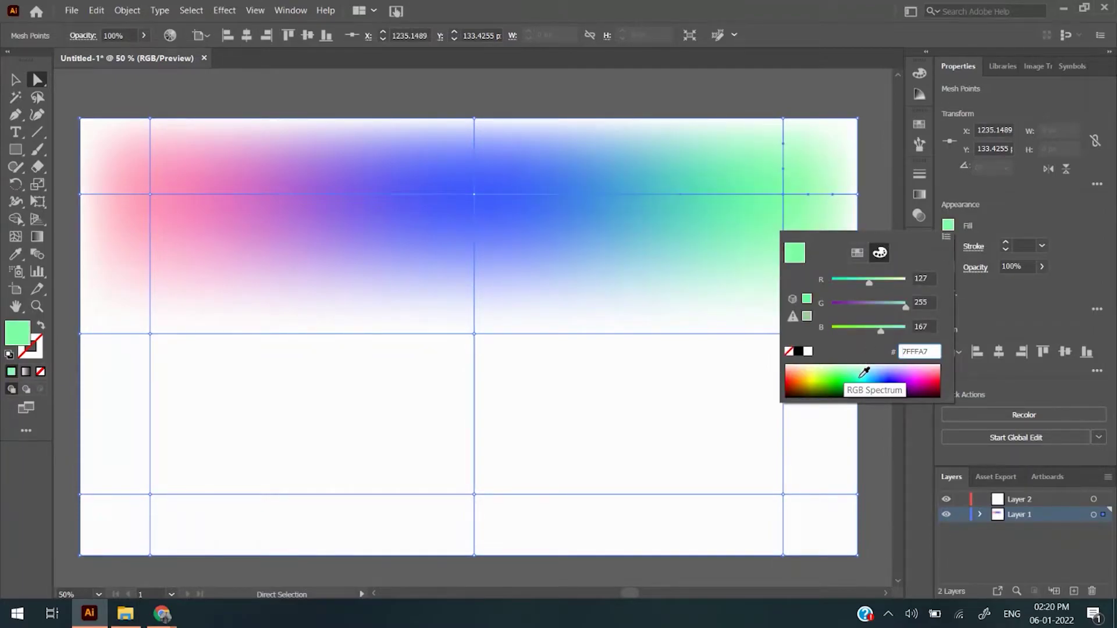
left_click(865, 377)
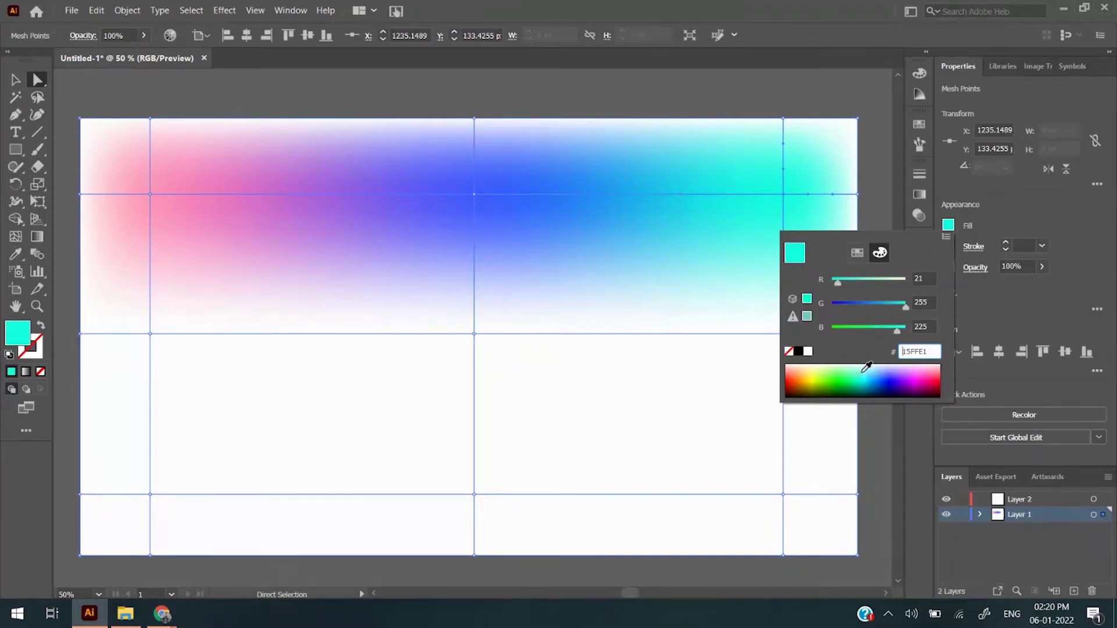
left_click(866, 367)
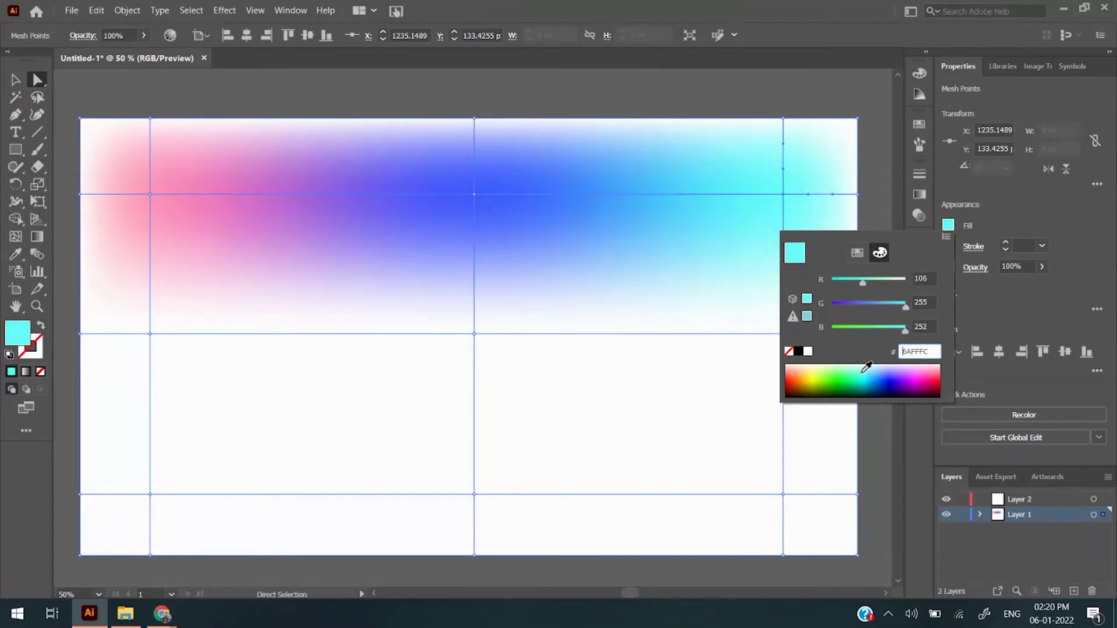
- Colour the mesh point at the rectangle's centre light orange
left_click(476, 336)
left_click(476, 336)
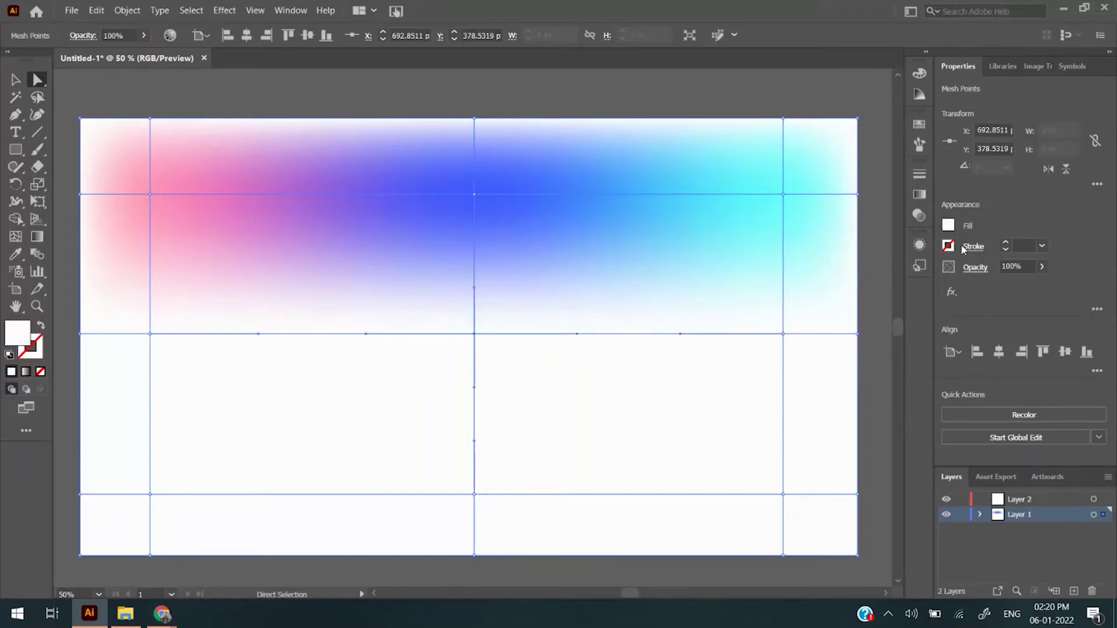
left_click(948, 229)
left_click_drag(903, 389, 804, 368)
- Colour the lower-centre inner mesh point lime green, C6FF3F
left_click(500, 504)
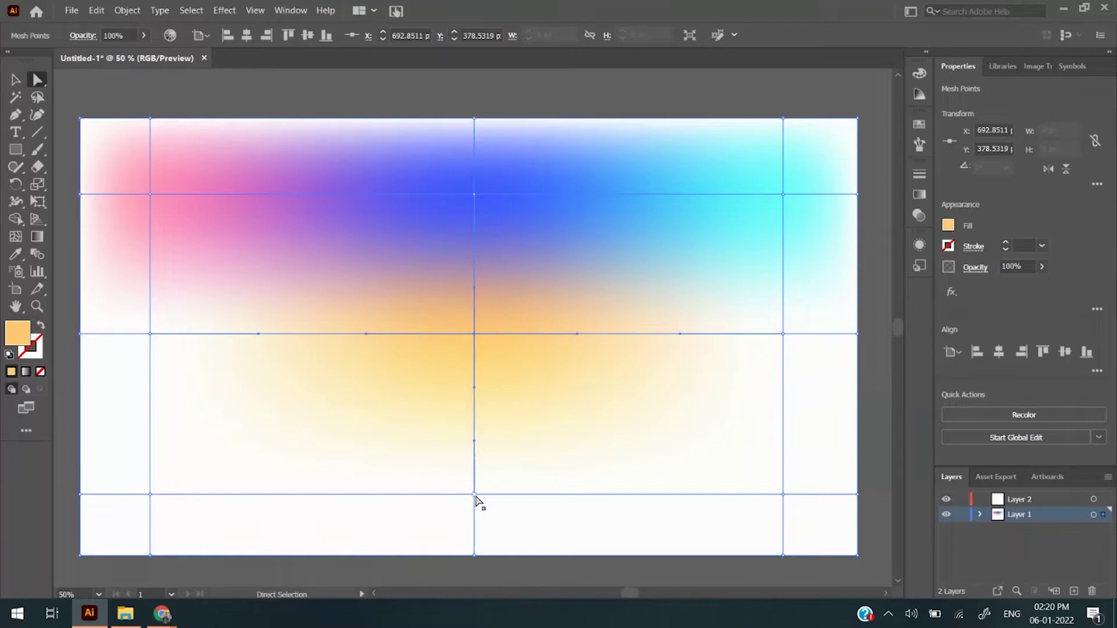
left_click(475, 494)
left_click(949, 225)
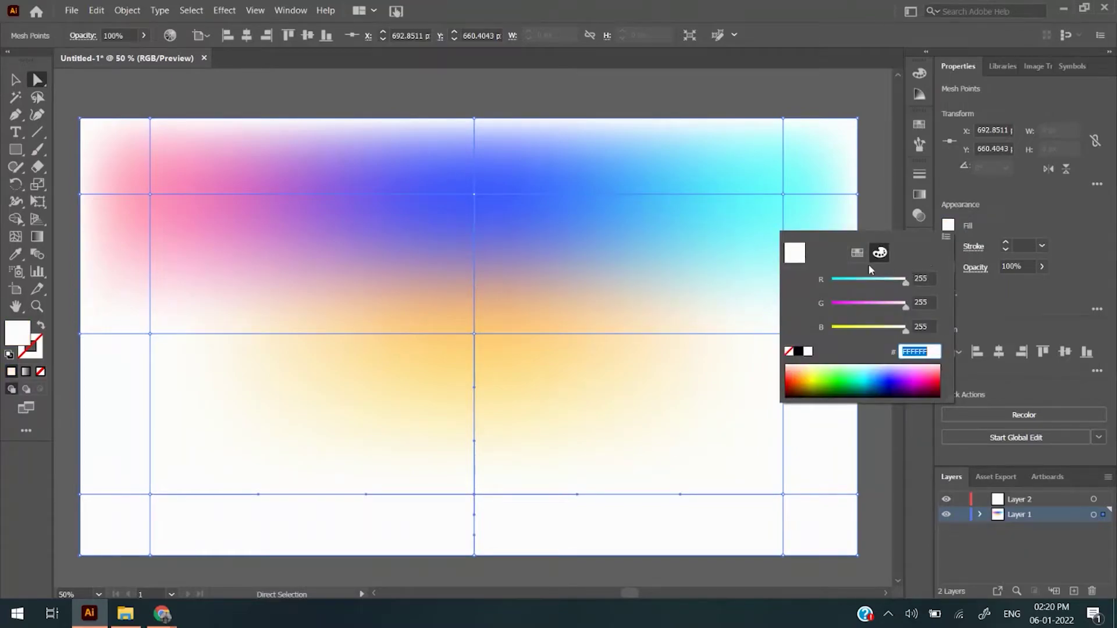
left_click(822, 370)
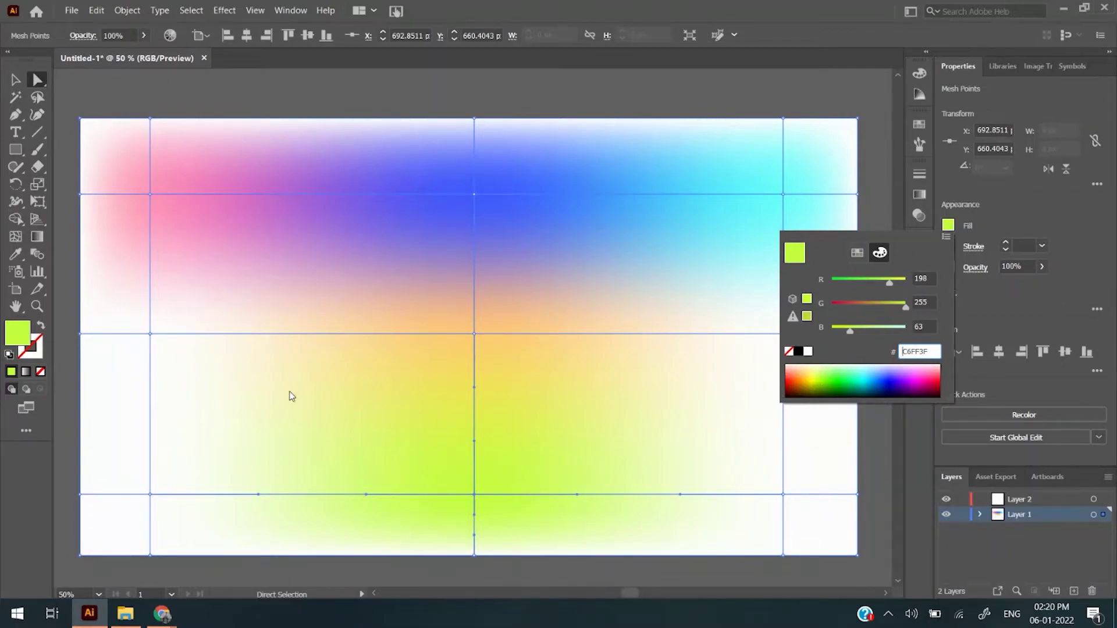
- Colour the middle-left inner mesh point salmon pink, FF9497
left_click(151, 335)
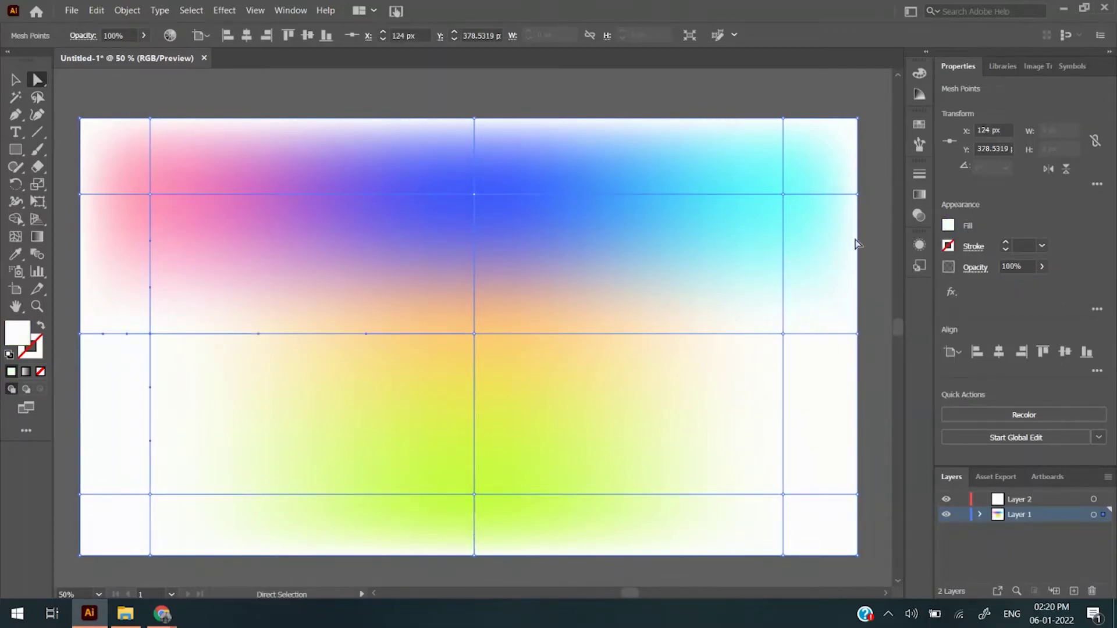
left_click(949, 226)
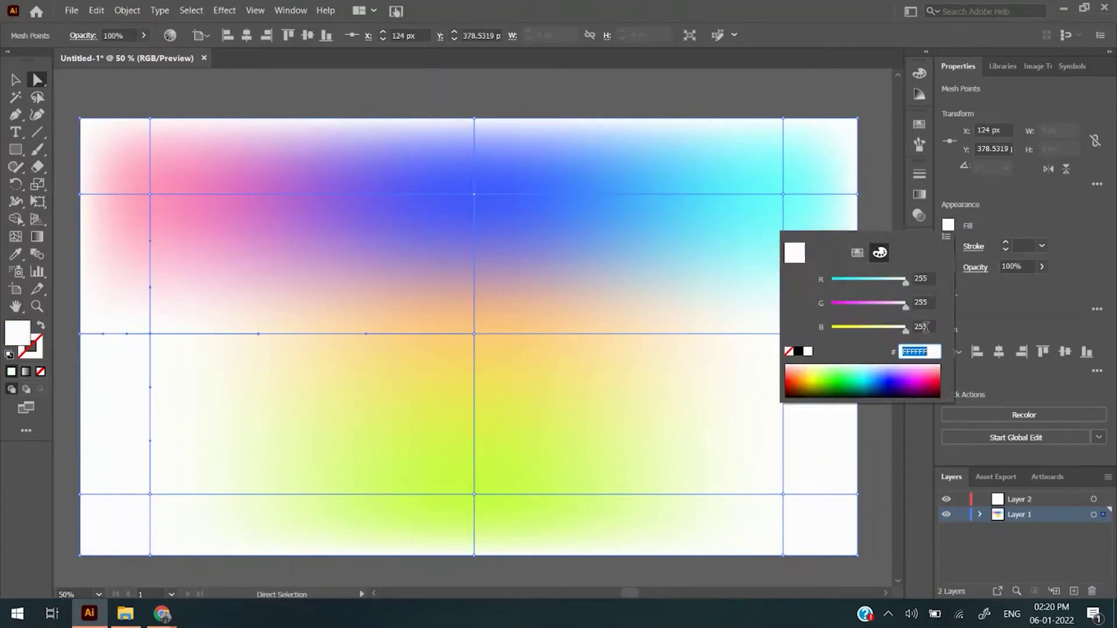
left_click(882, 367)
left_click(935, 368)
left_click(939, 370)
left_click(942, 366)
left_click(945, 363)
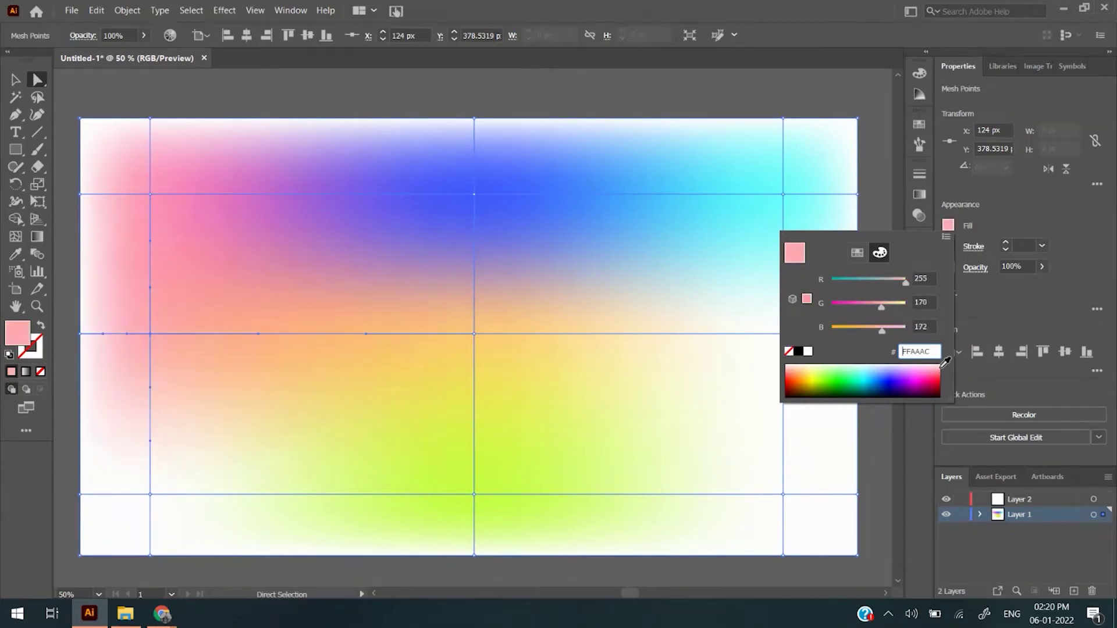
left_click(942, 366)
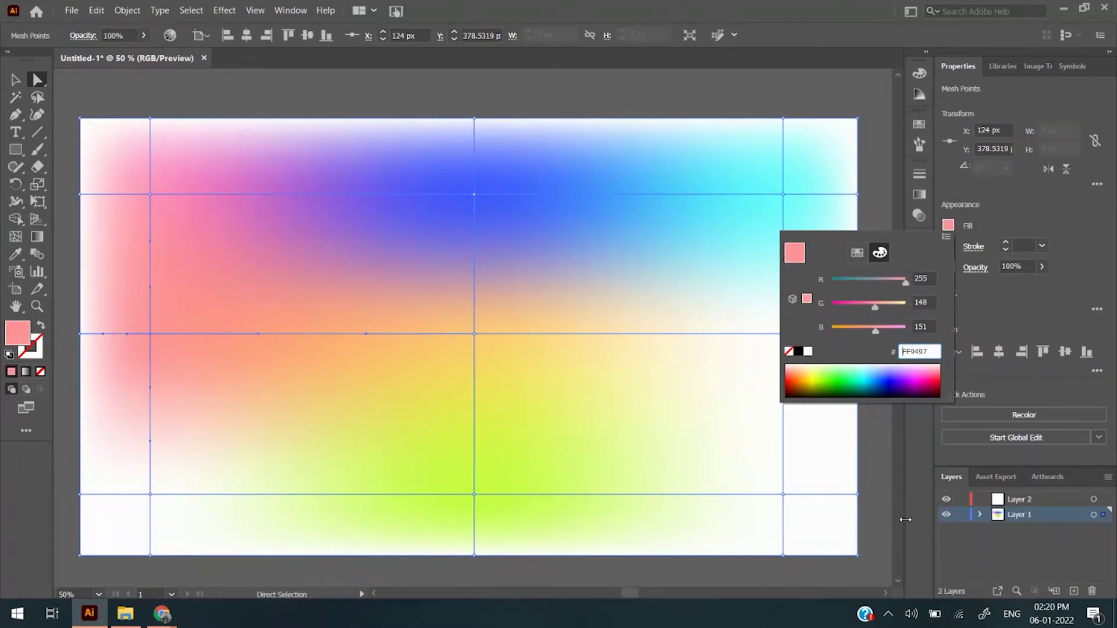
- Colour the lower-right inner mesh point light violet-pink, F89FFF
left_click(785, 499)
left_click(784, 495)
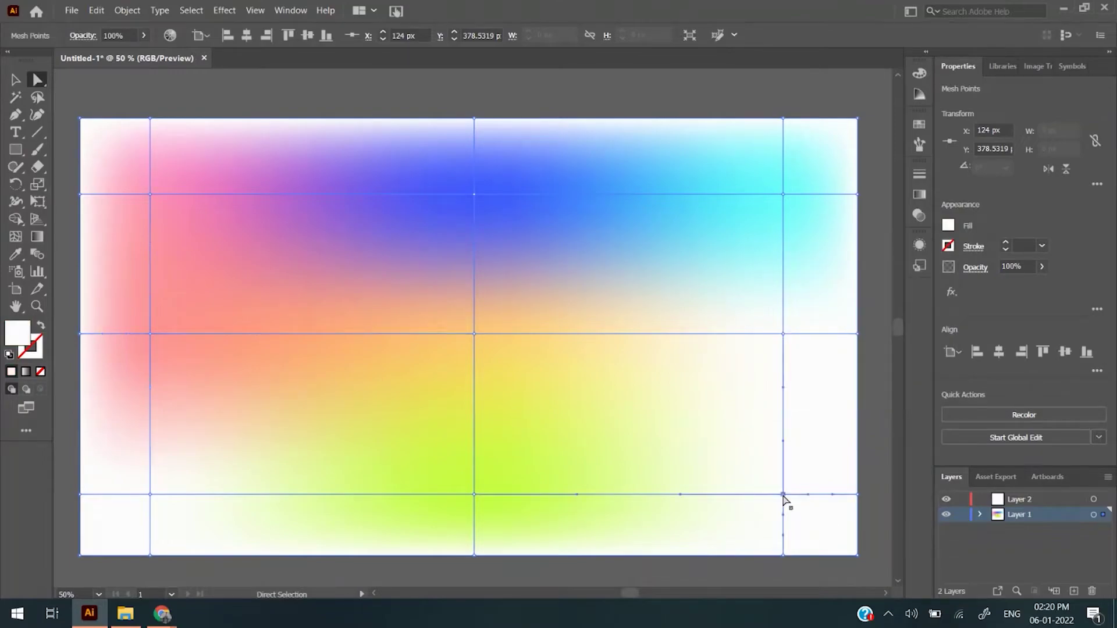
left_click(948, 228)
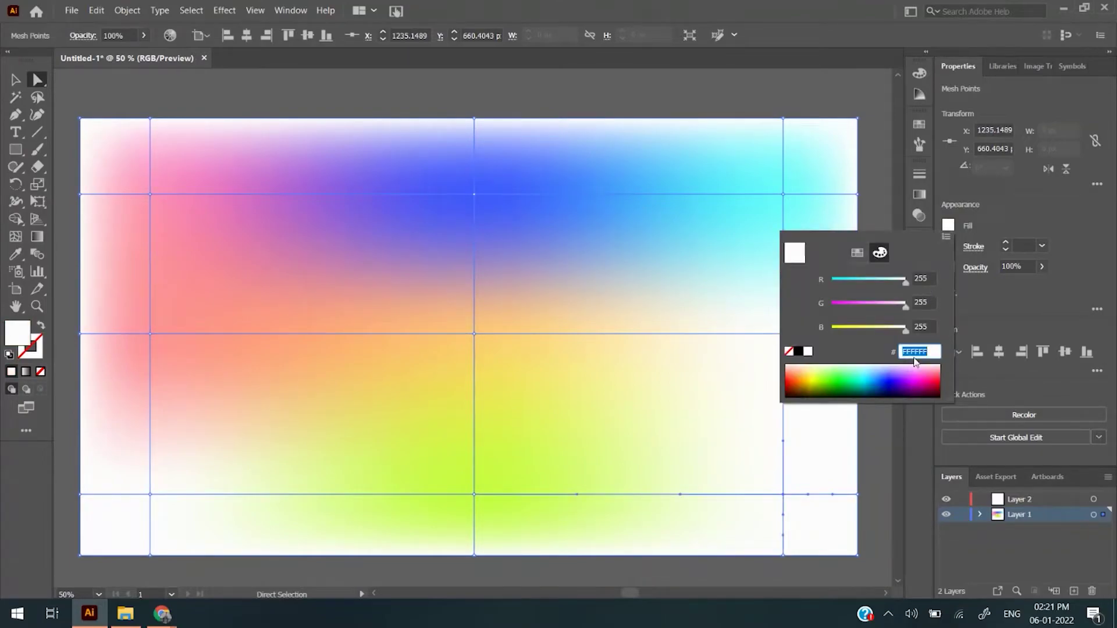
type("F89FFF")
key("Return")
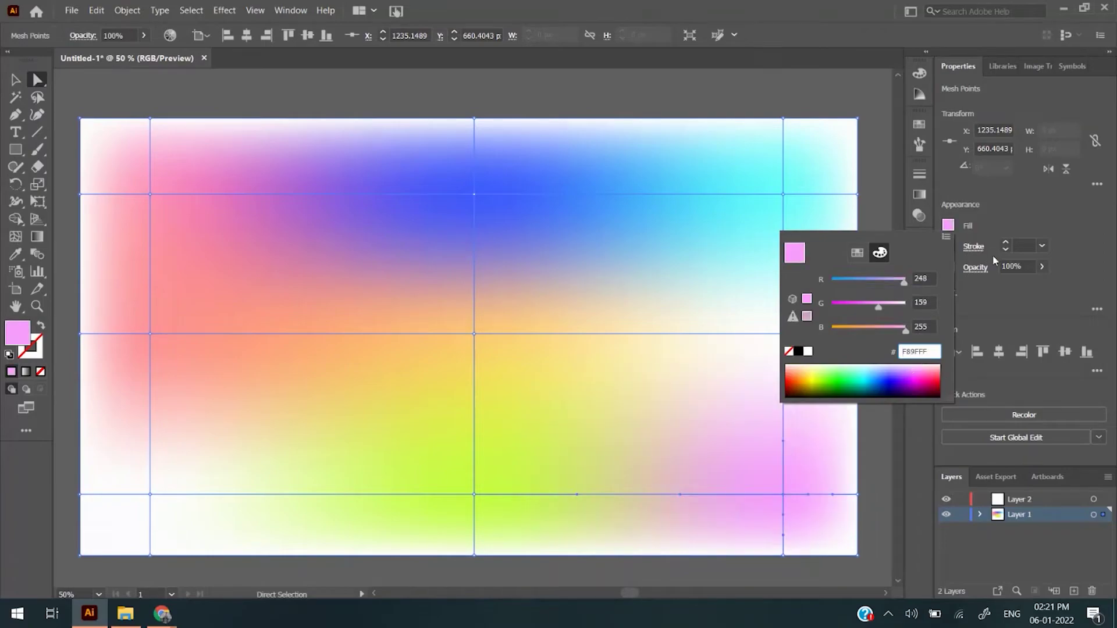
left_click(993, 324)
- Reshape the gradient mesh freehand by shifting its inner mesh points so the grid lines curve, checking the blend without the mesh lines
left_click_drag(671, 284, 646, 300)
key("ctrl+h")
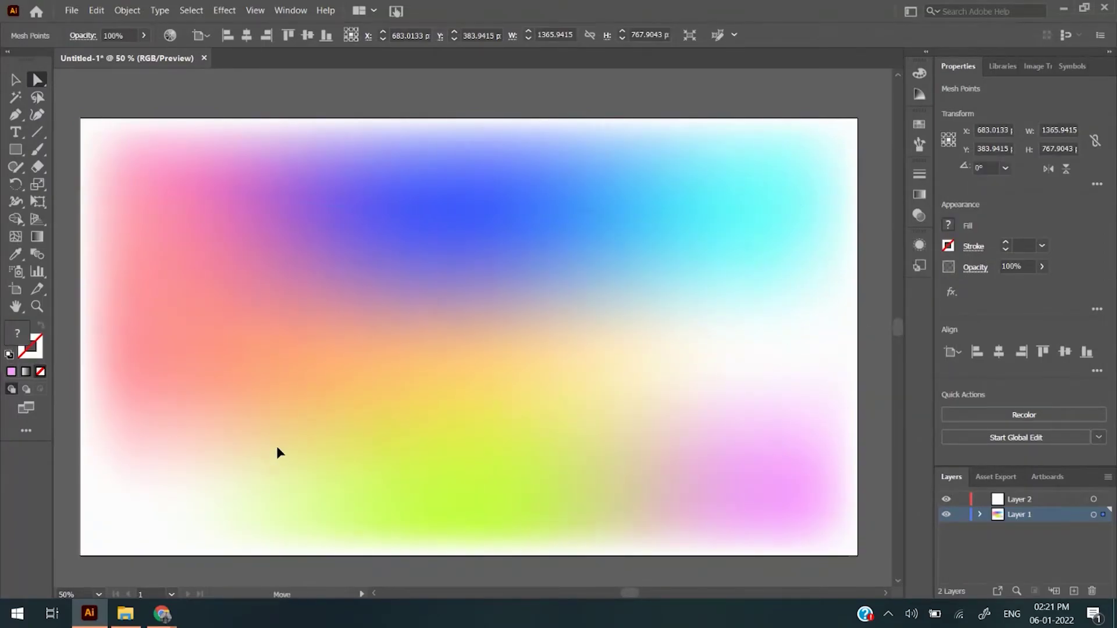
key("ctrl+h")
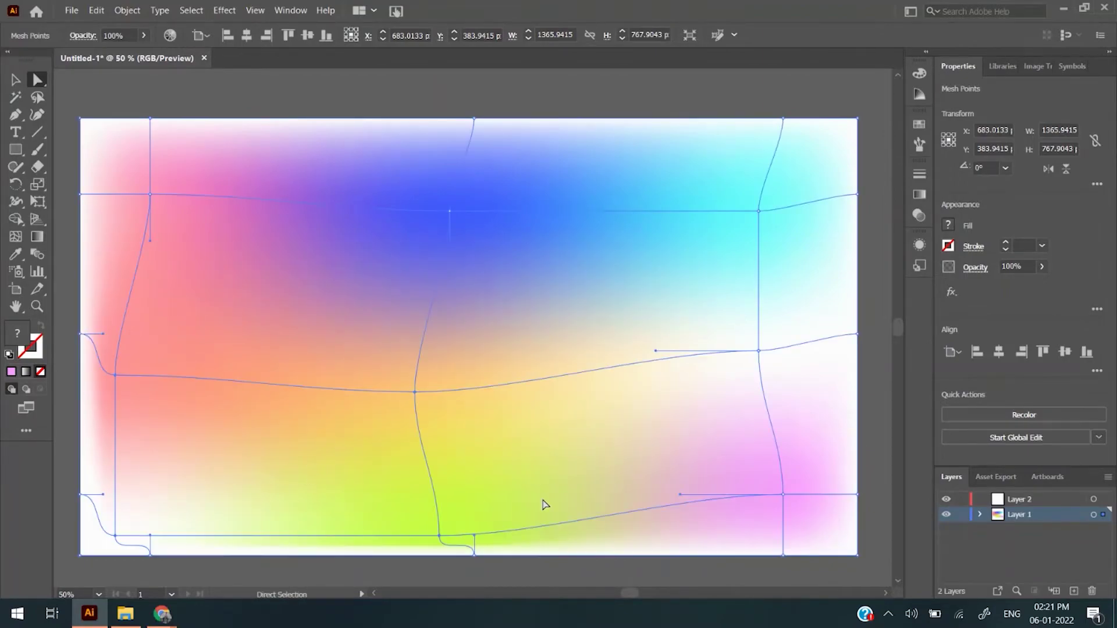
key("ctrl+h")
key("ctrl+h")
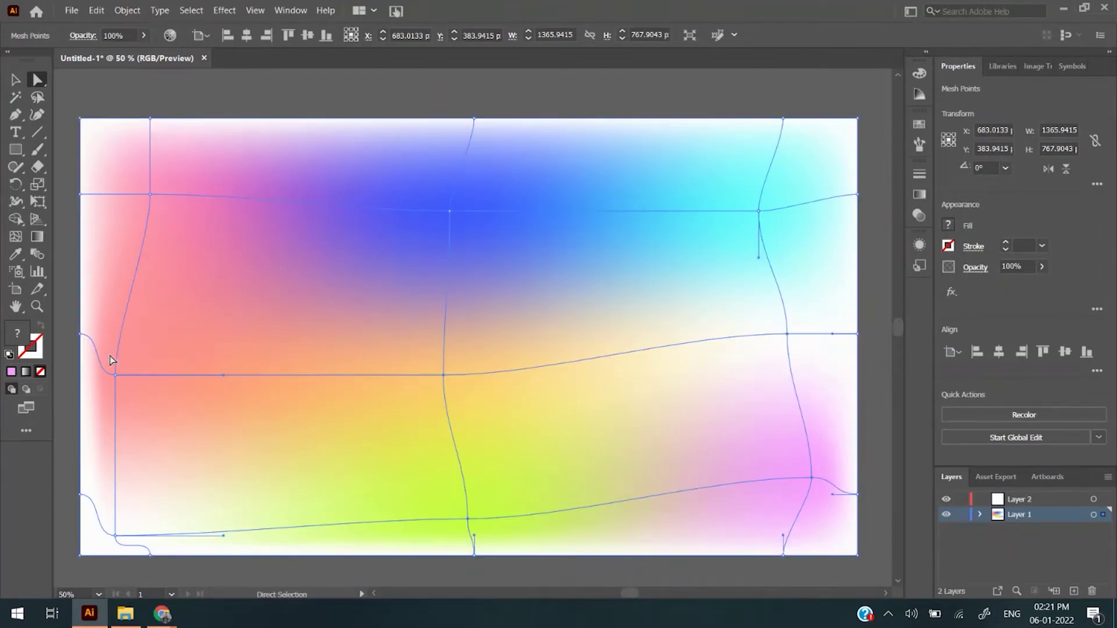
- Adjust the direction handles of the middle-left mesh point to bend the surrounding colours, checking the blend with the mesh lines hidden
left_click(115, 376)
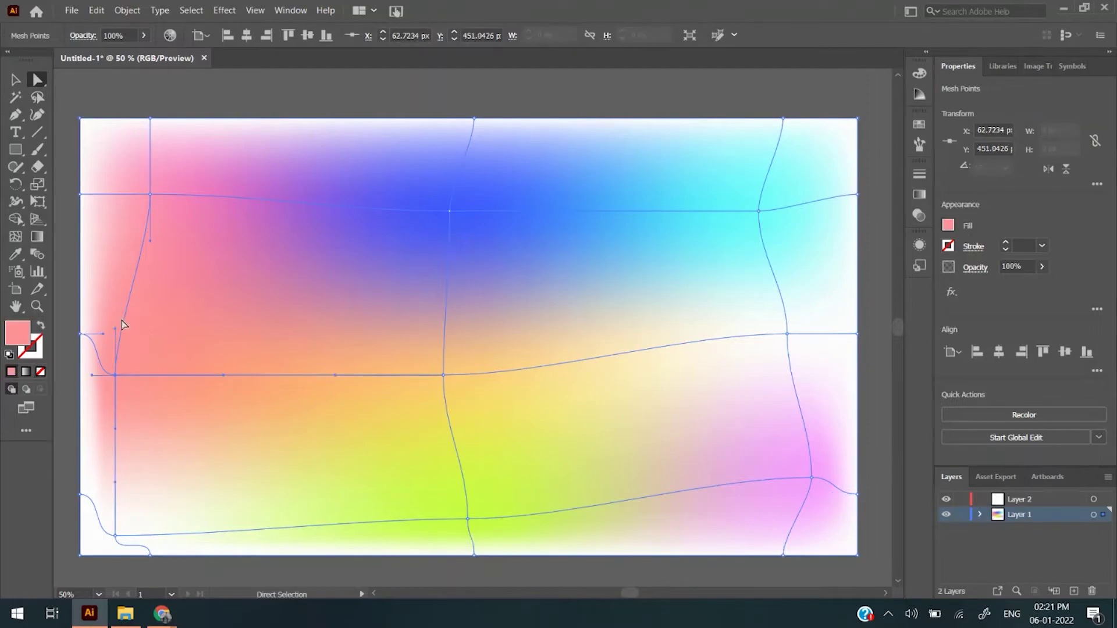
left_click_drag(117, 333, 278, 300)
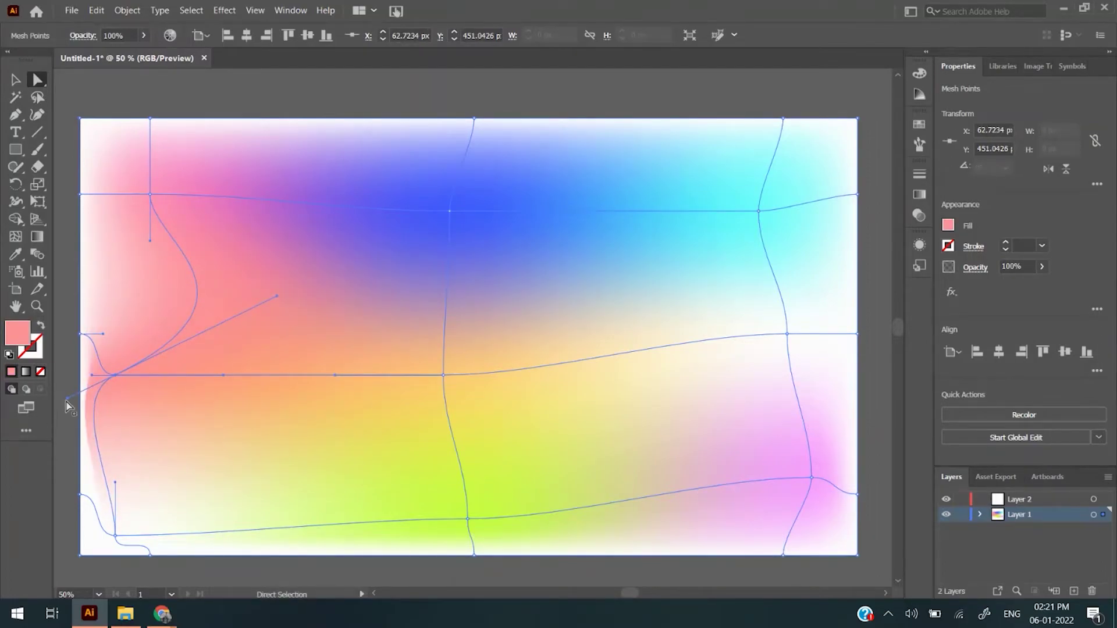
left_click_drag(68, 399, 119, 423)
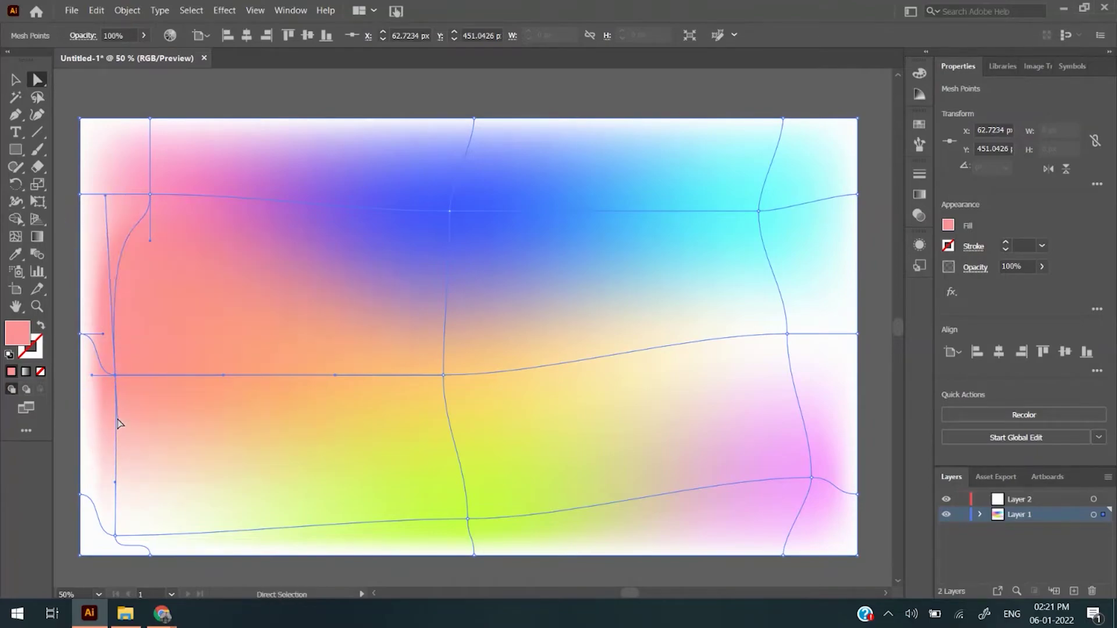
left_click_drag(91, 378, 95, 393)
key("ctrl+shift+a")
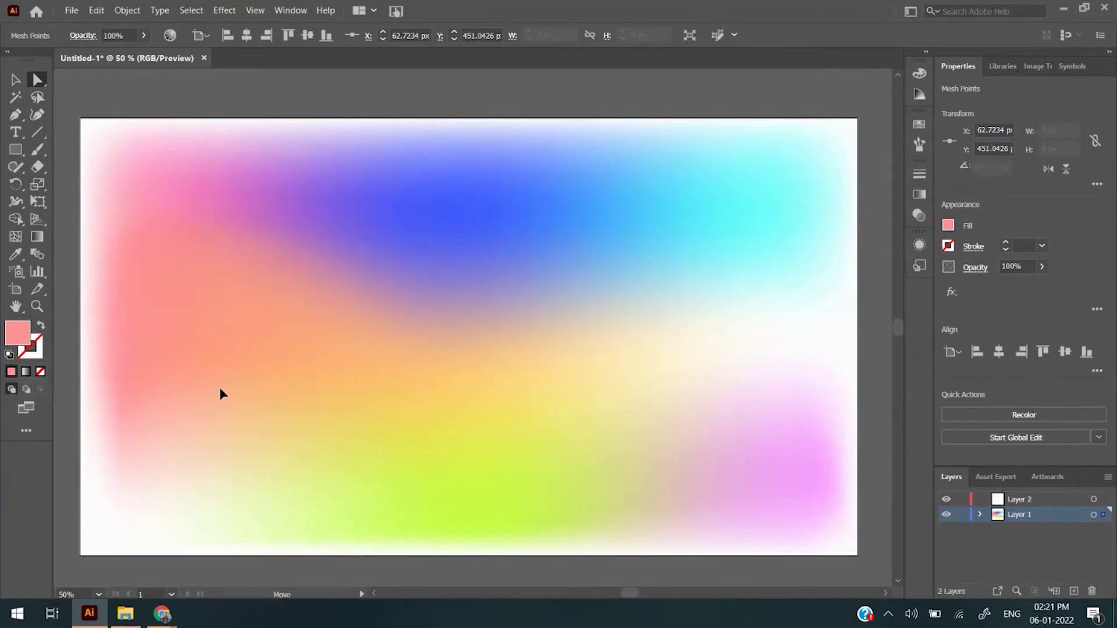
key("ctrl+a")
key("ctrl+h")
key("ctrl+h")
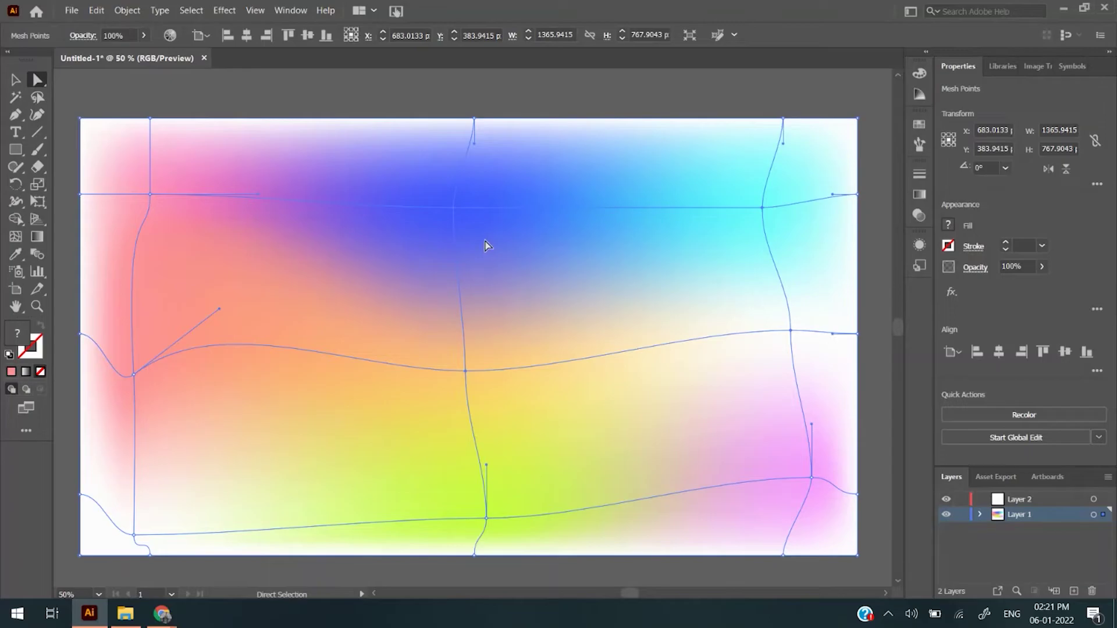
- Turn Layer 1 into a template layer and make Layer 2 the active layer
double_click(1055, 520)
left_click(508, 300)
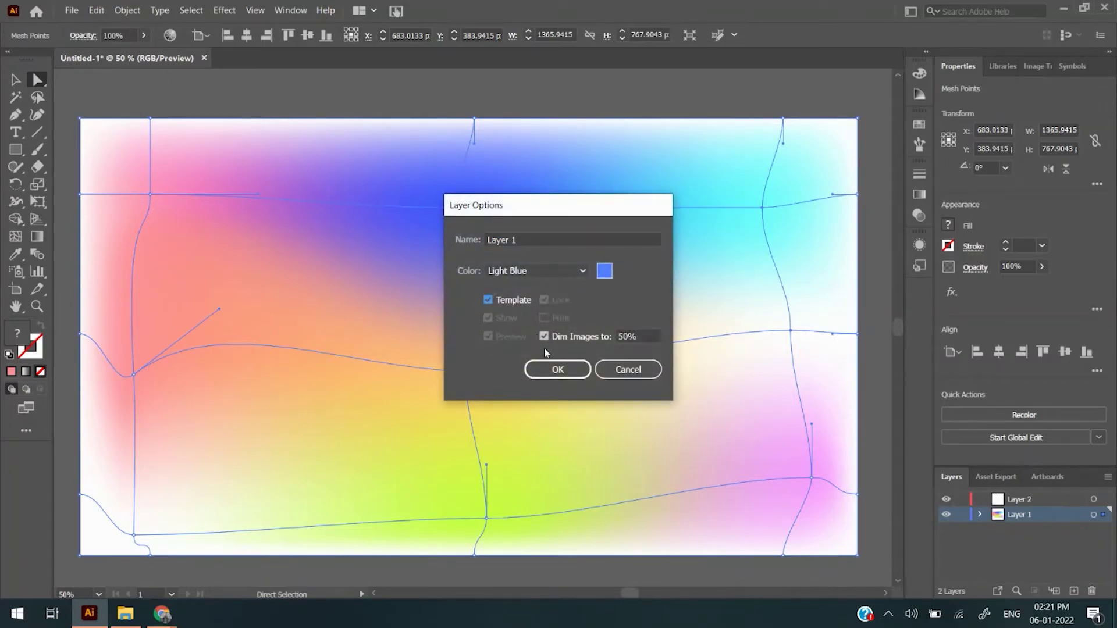
key("Return")
left_click(1053, 501)
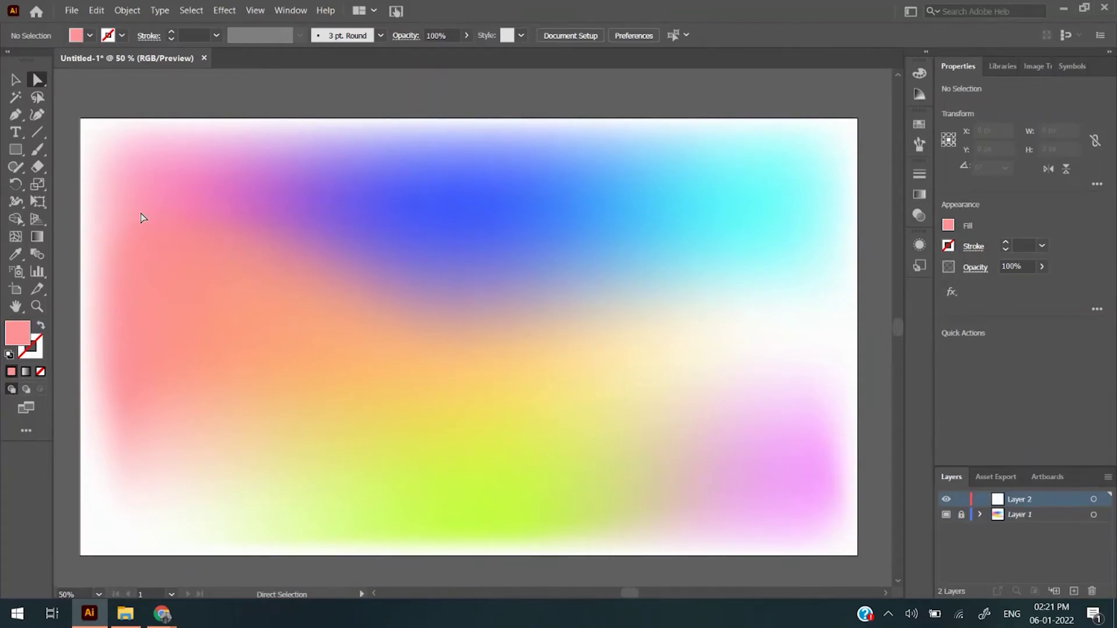
- Add the text "Hola" near the artboard's centre and scale it up to about 200 pt
key("t")
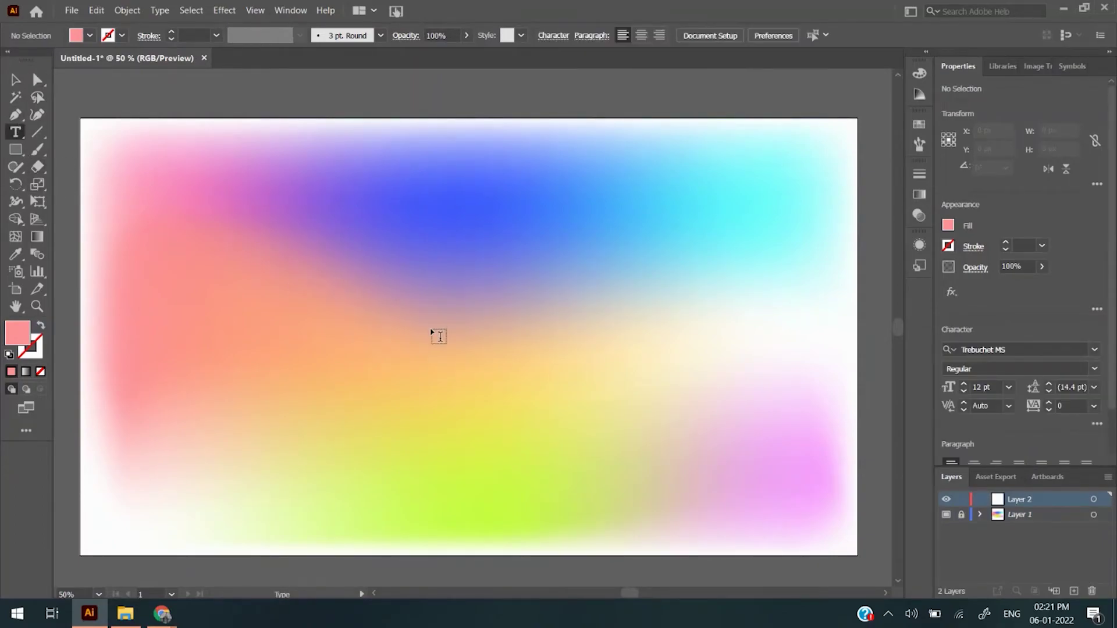
left_click(430, 328)
type("Hola")
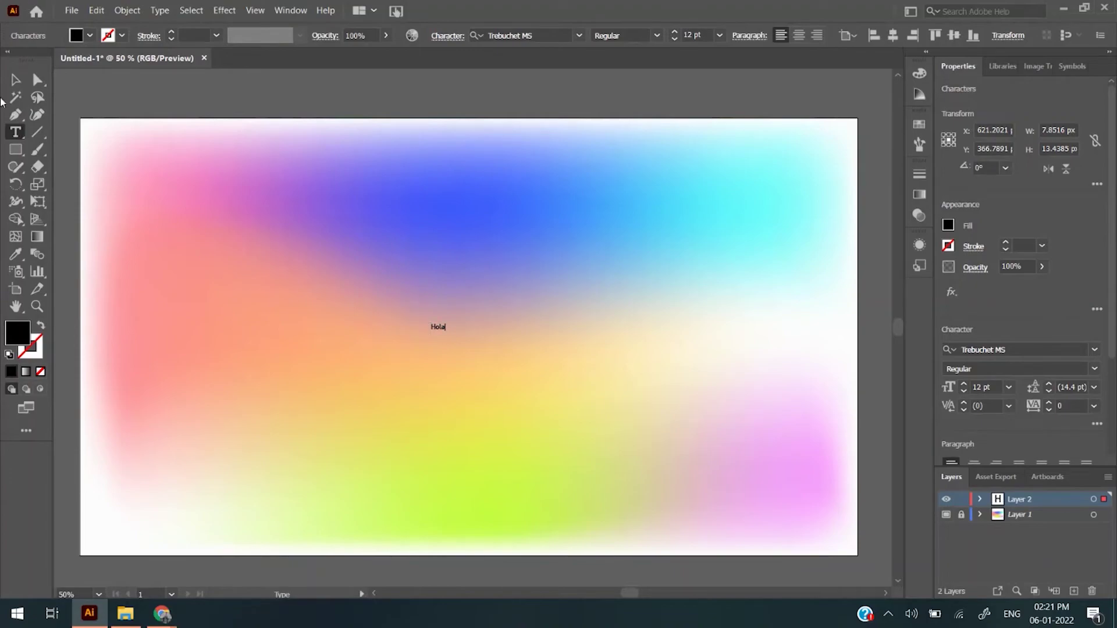
key("Escape")
left_click_drag(447, 337, 660, 542)
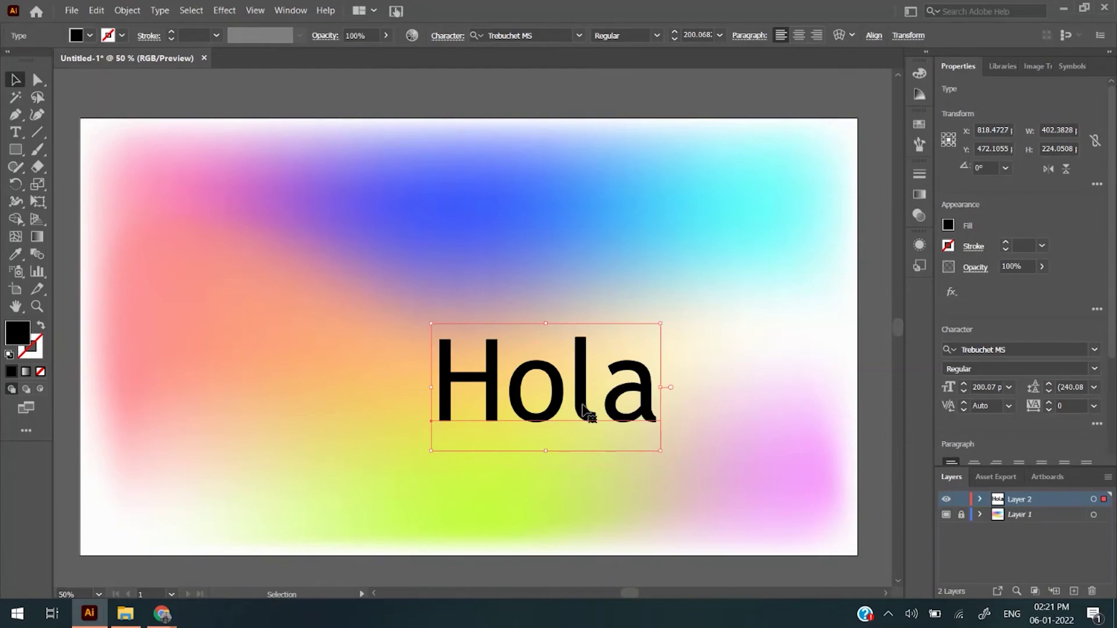
- Centre the "Hola" text horizontally and vertically on the artboard and convert it to outlines
scroll(1002, 443, "down", 3)
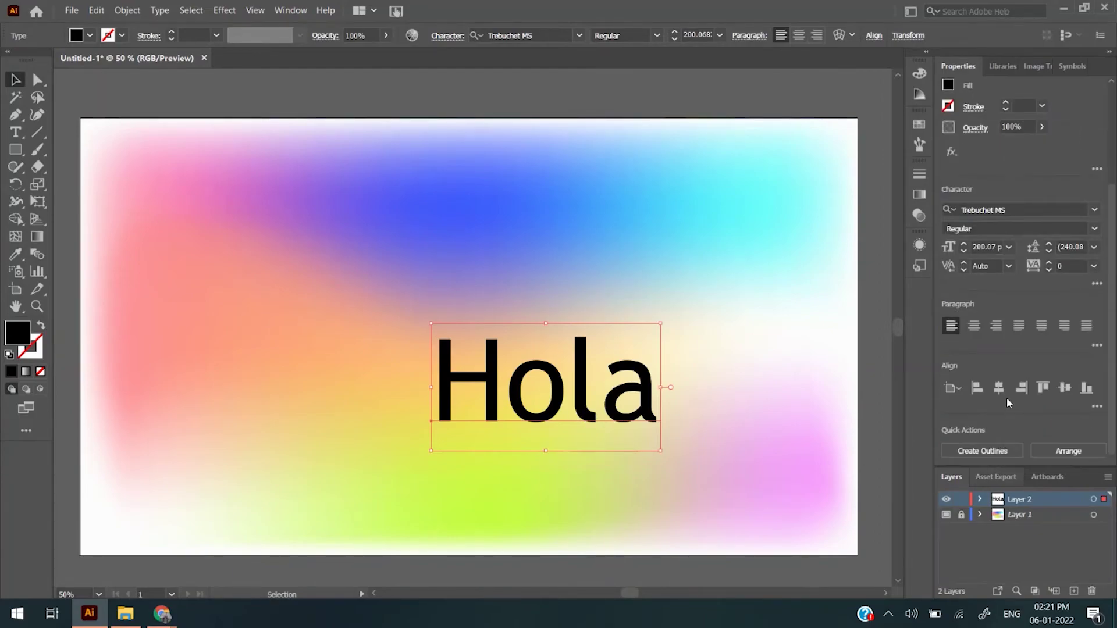
left_click(1003, 394)
left_click(1065, 388)
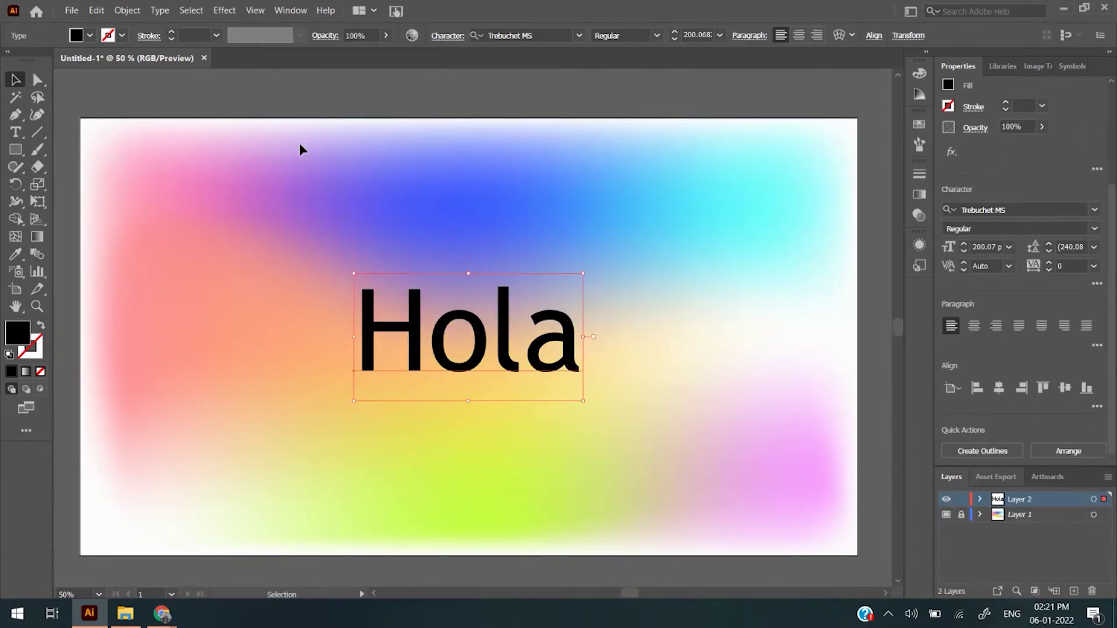
key("ctrl+shift+o")
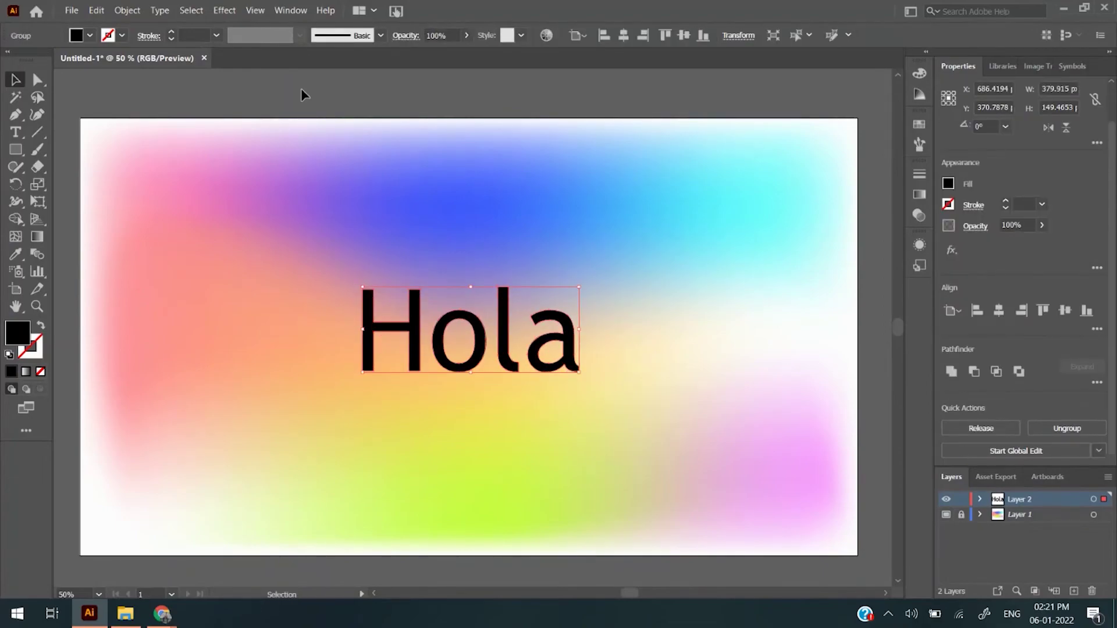
- Set up a Multiply Drop Shadow on the outlined "Hola" with 69% opacity, 4 px X offset and 3 px Y offset
left_click(225, 10)
mouse_move(367, 198)
left_click(401, 198)
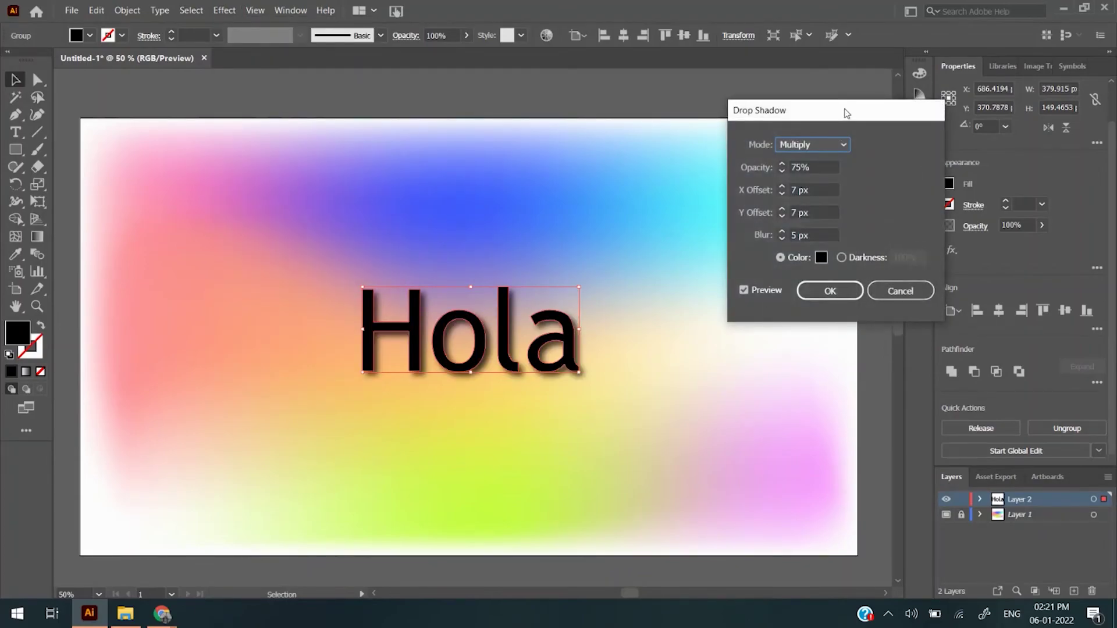
left_click_drag(846, 113, 1019, 117)
left_click(994, 173)
key("Down")
left_click(992, 192)
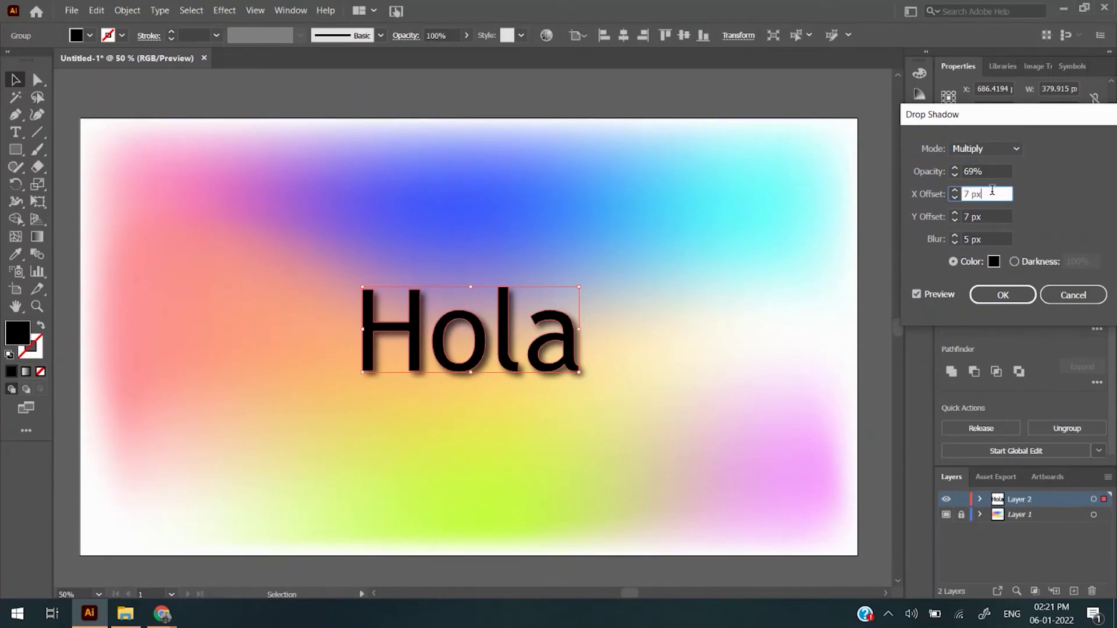
type("4")
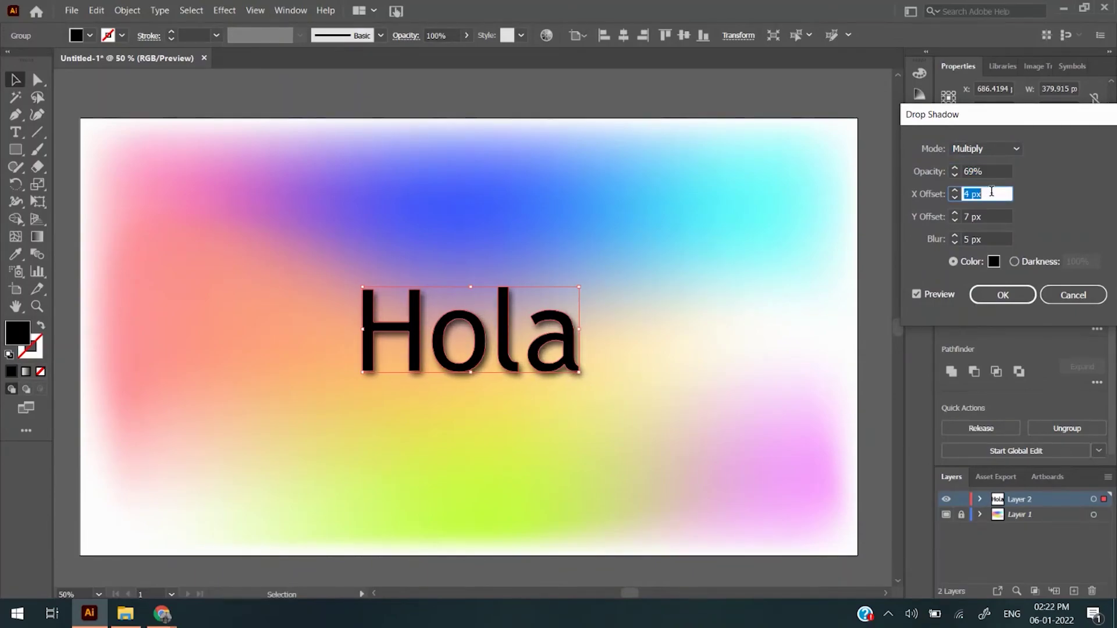
left_click(981, 217)
type("3")
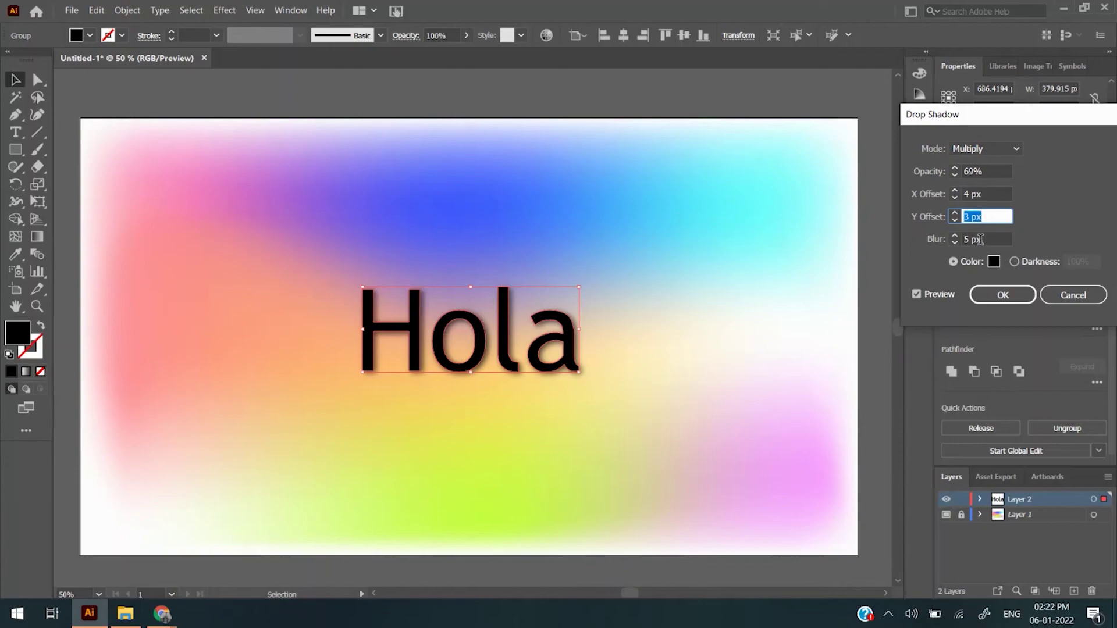
- Set the drop shadow's blur to 7 px and opacity to 81%, apply it, and deselect the lettering
left_click(981, 238)
type("10")
type("7")
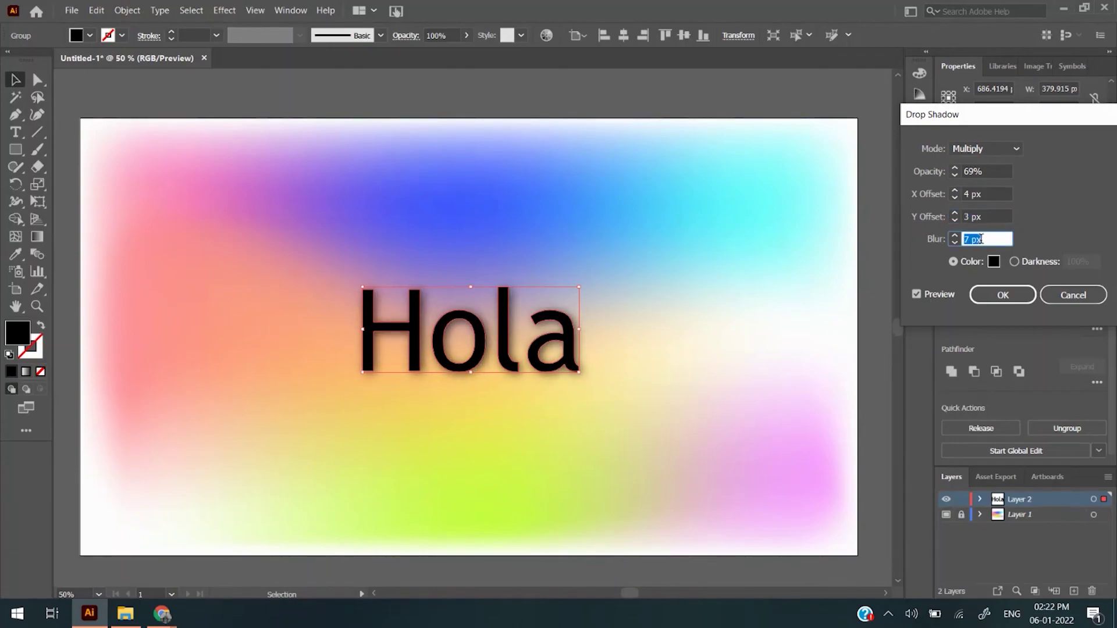
left_click(988, 170)
type("73")
scroll(988, 169, "up", 7)
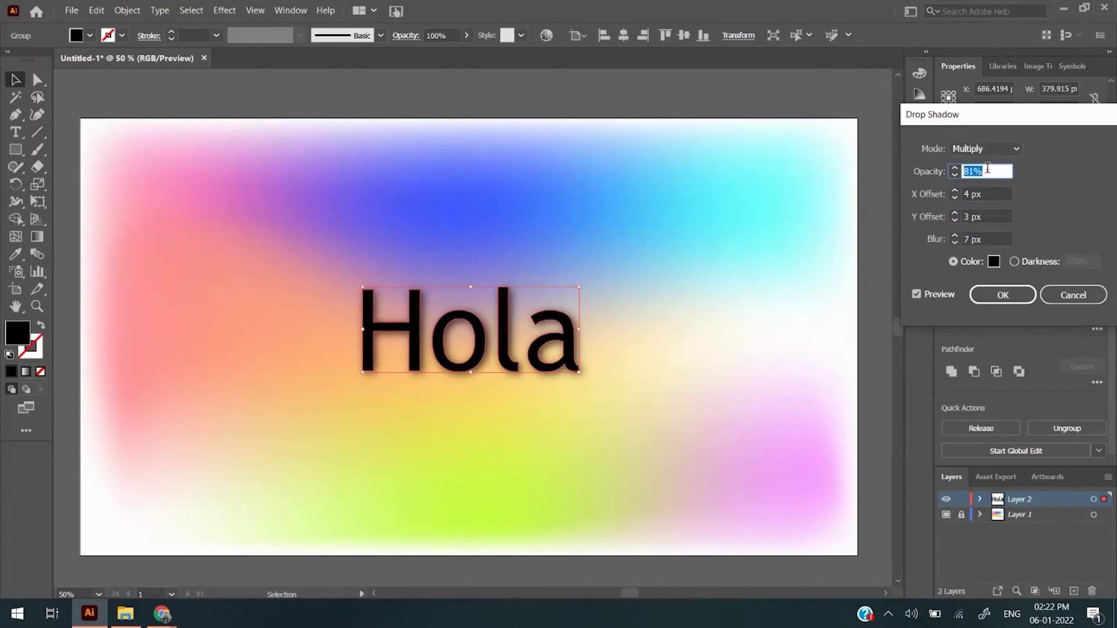
left_click(1002, 295)
left_click(884, 384)
mouse_move(591, 324)
left_mouse_down()
mouse_move(594, 307)
mouse_move(588, 328)
left_mouse_up()
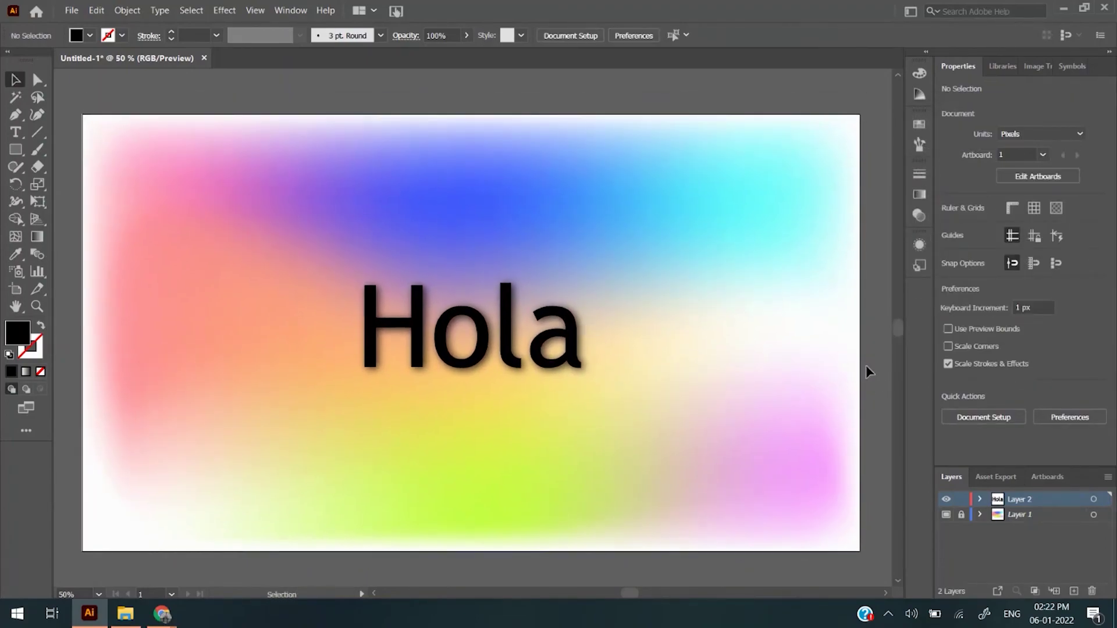